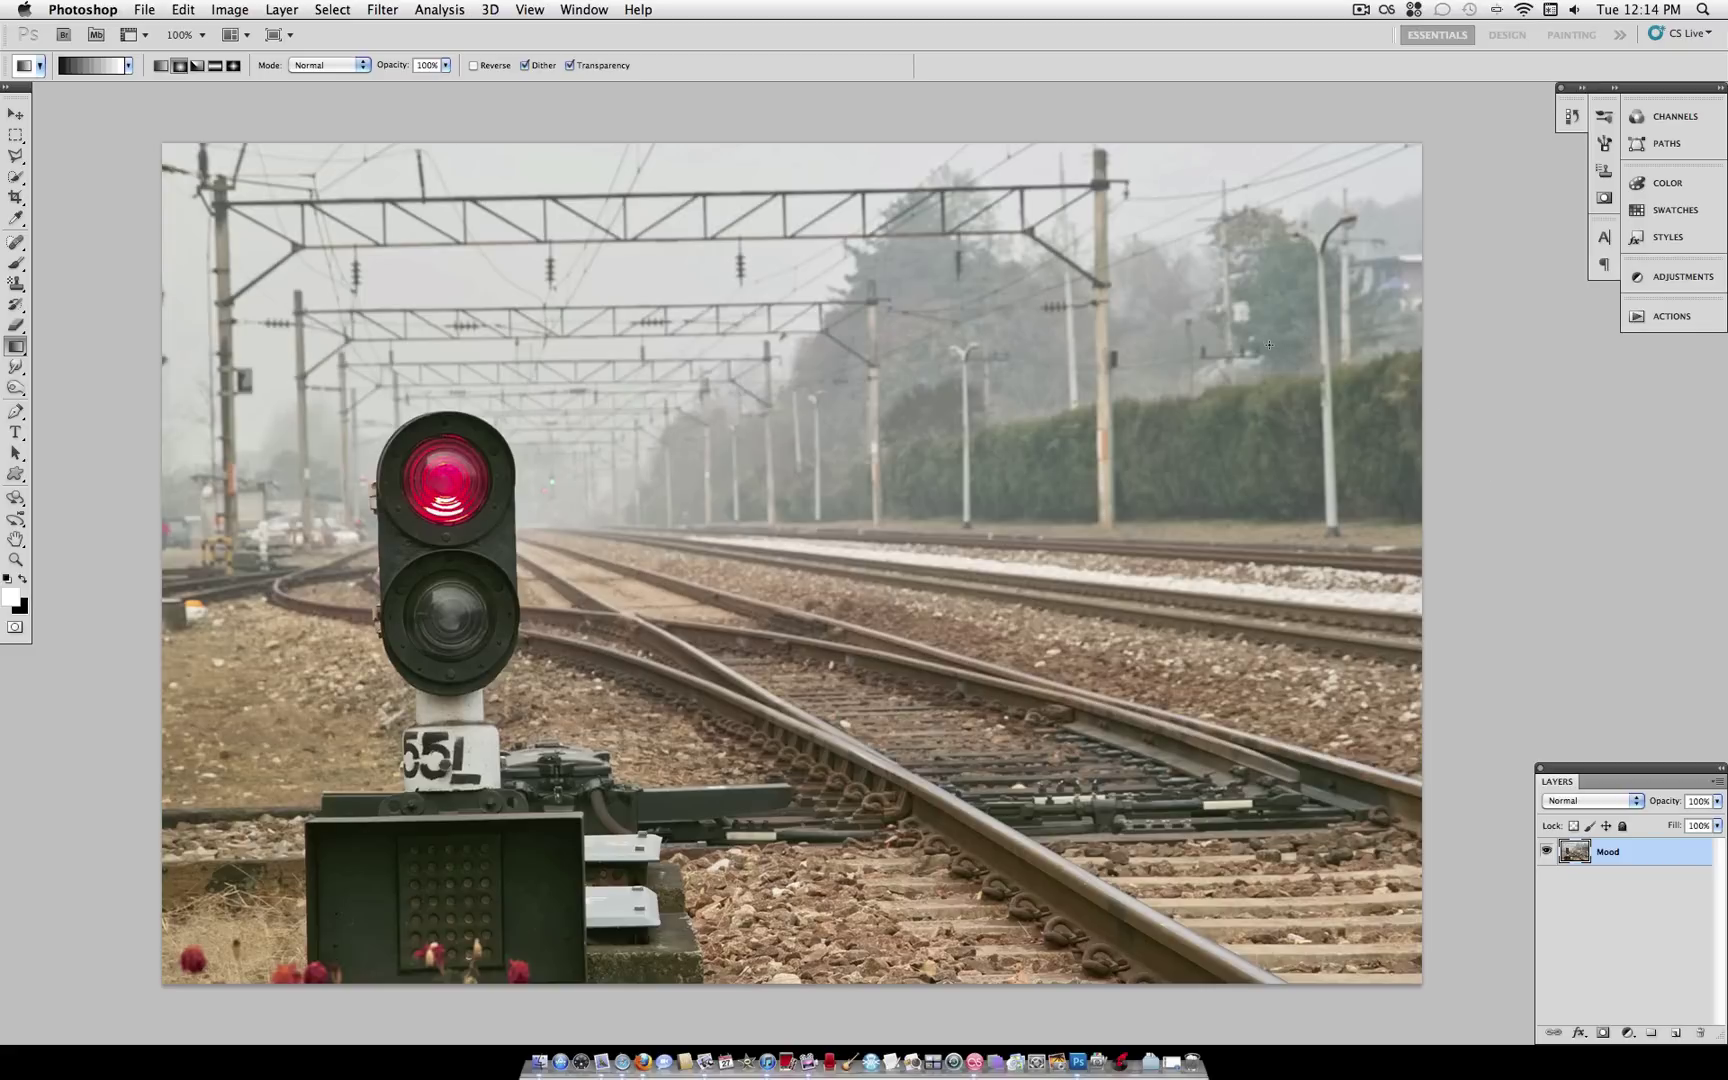
Step: Apply a Lens Correction vignette with Amount -70 and Midpoint +48 to darken the photo's corners
left_click(383, 12)
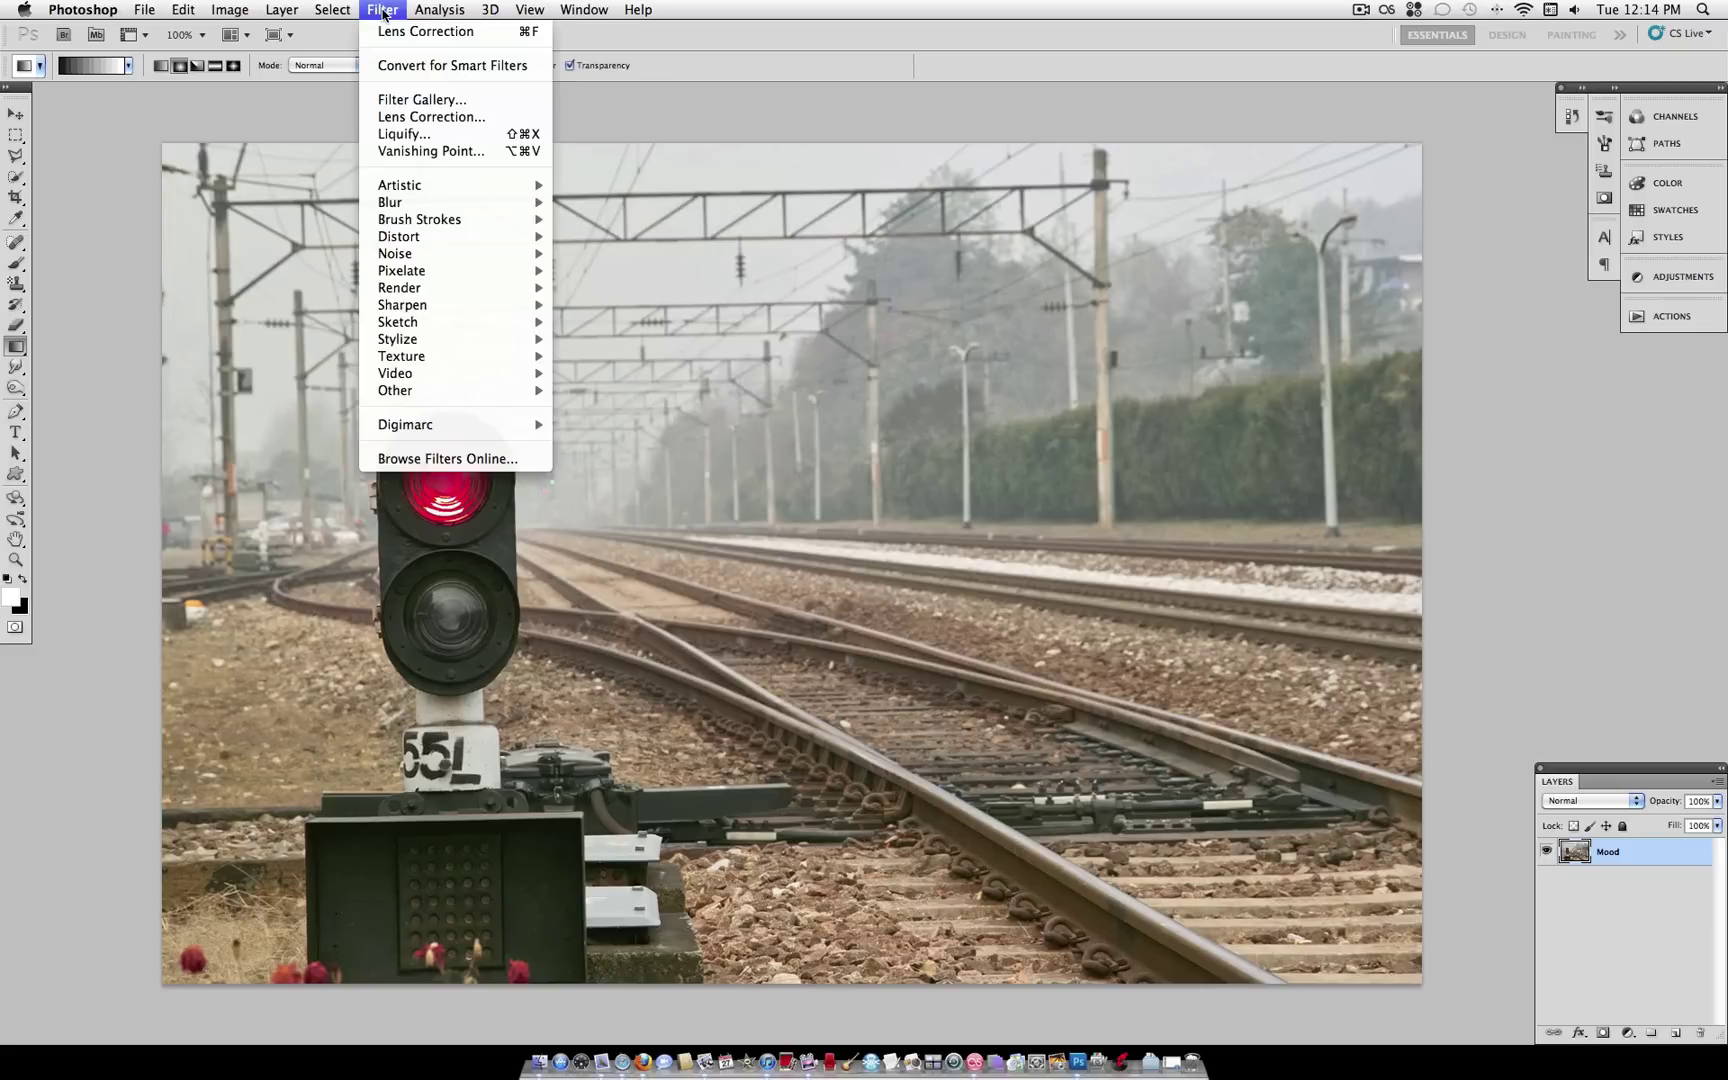
left_click(432, 117)
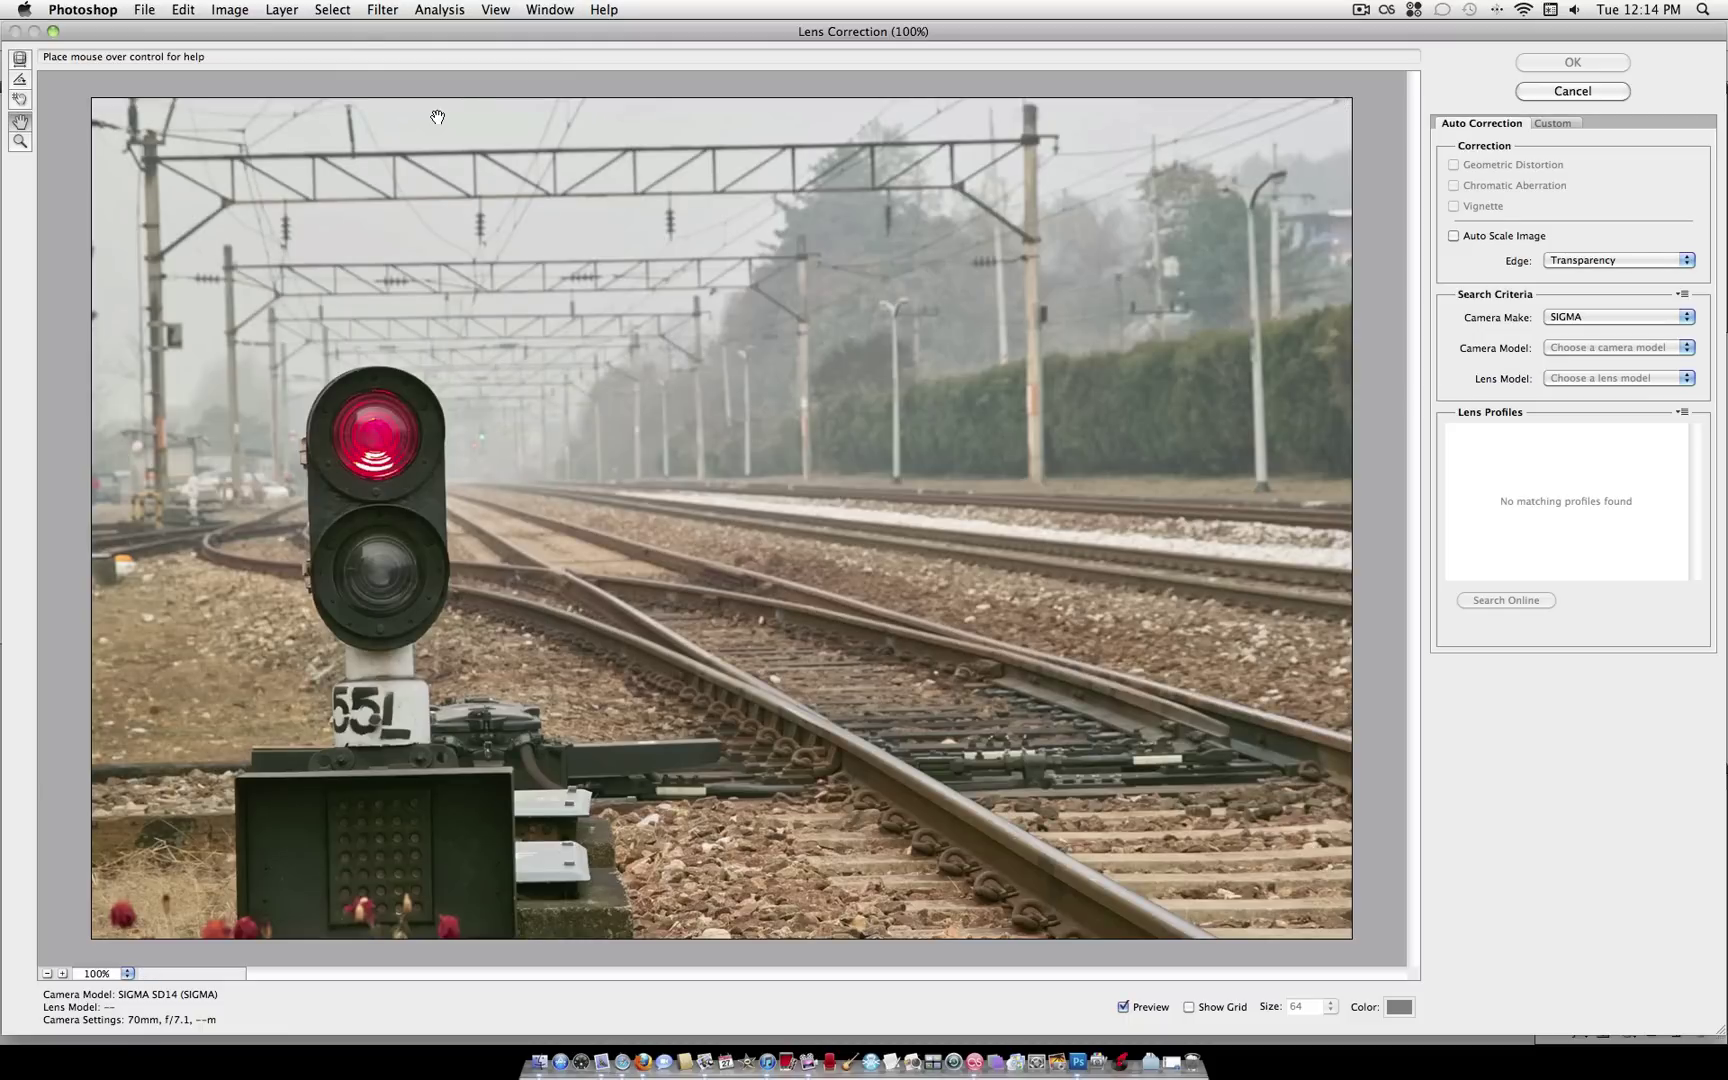
left_click(1556, 126)
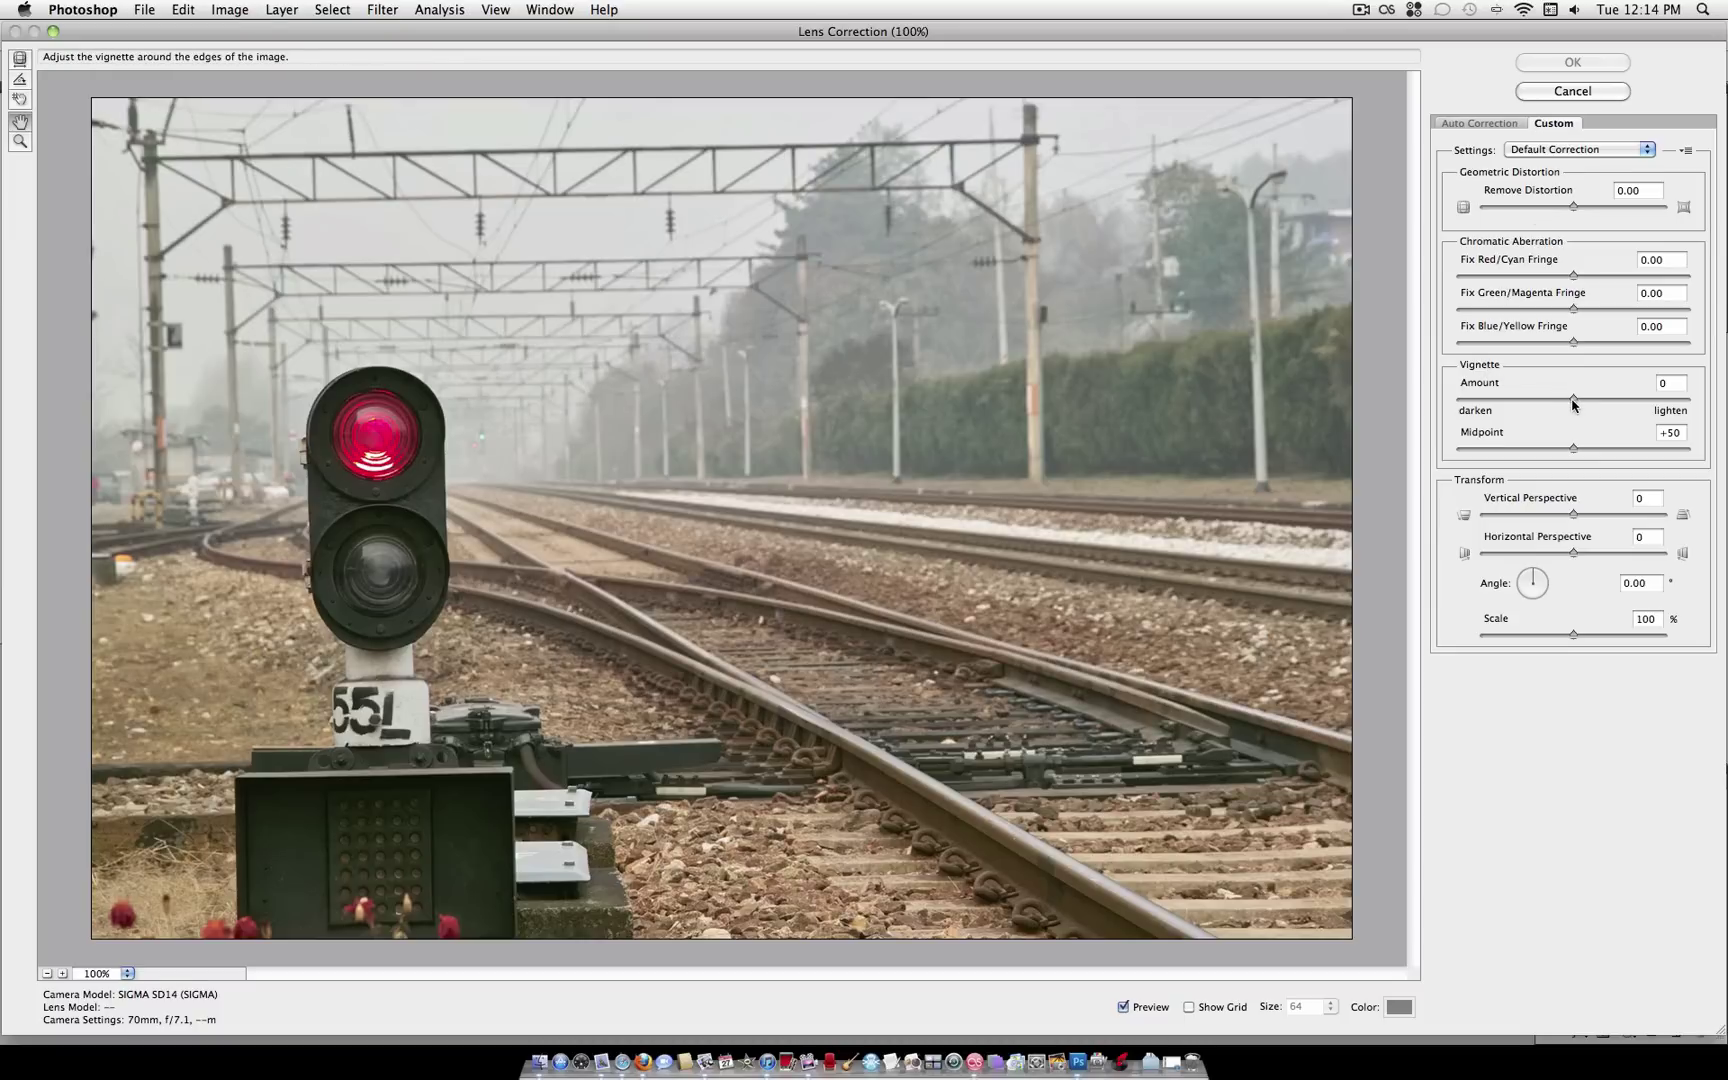
left_click_drag(1573, 402, 1494, 405)
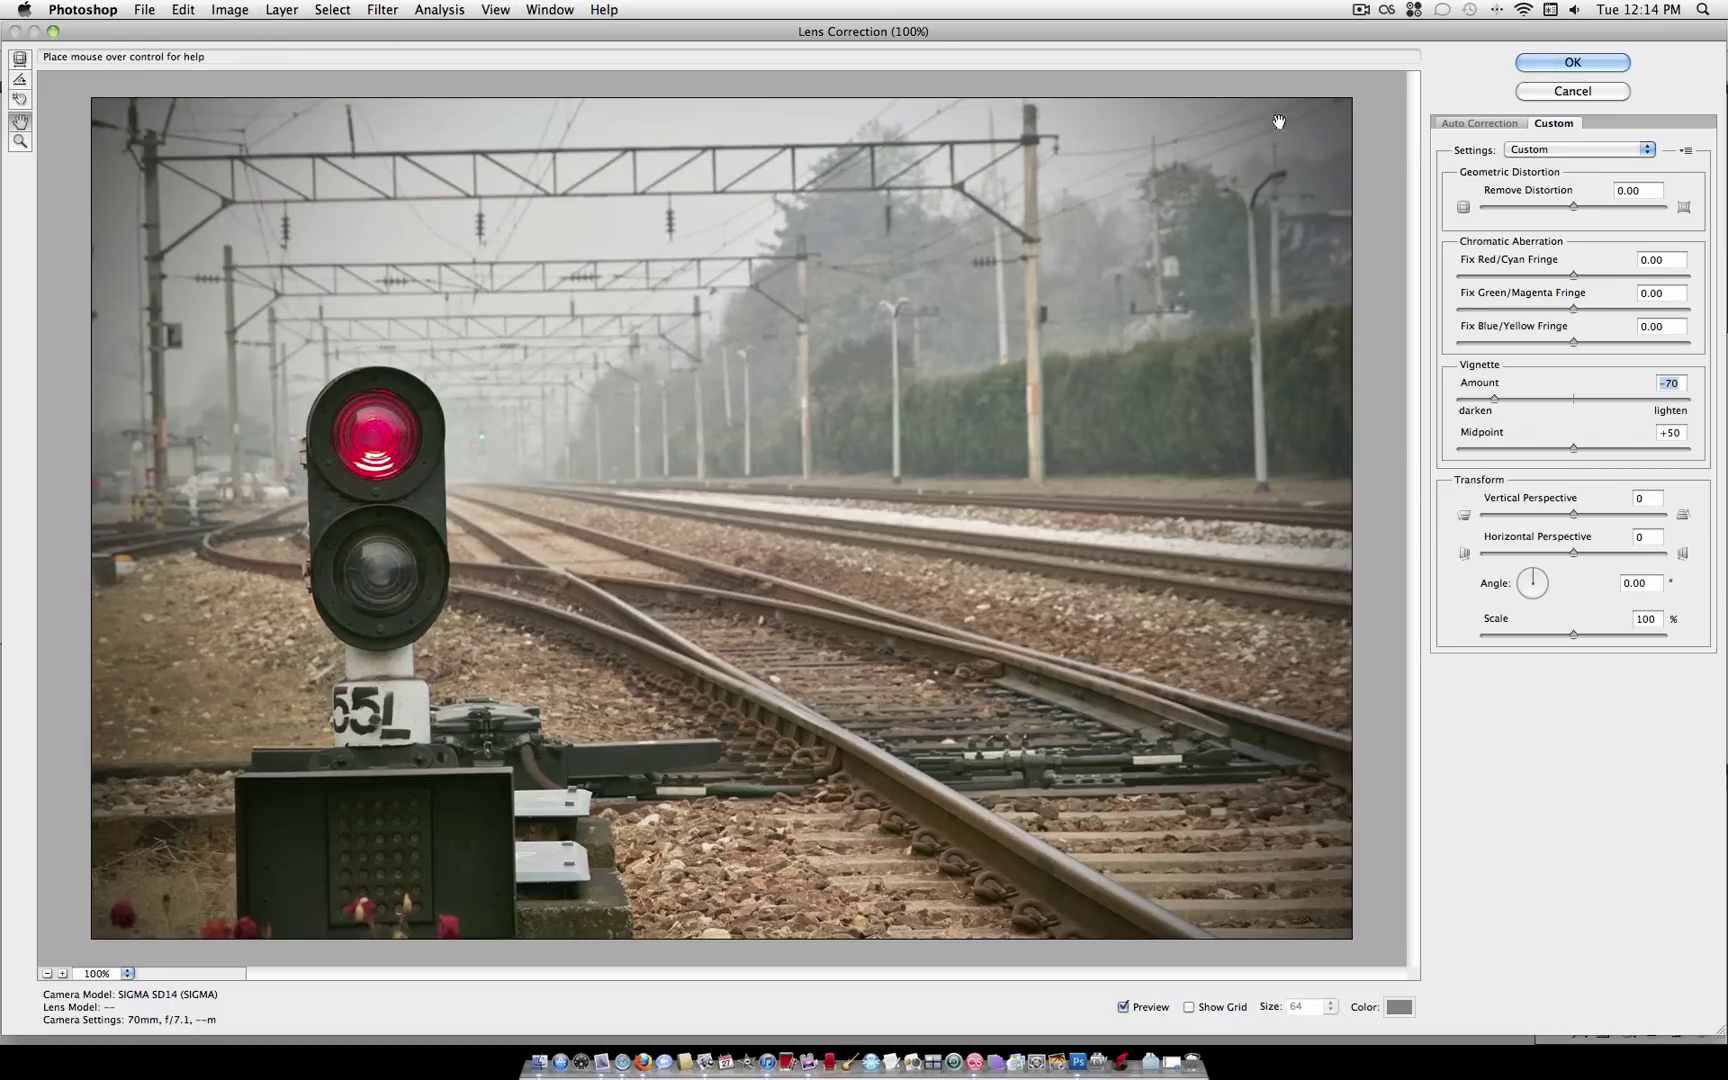
mouse_move(1574, 449)
left_mouse_down()
mouse_move(1596, 451)
mouse_move(1571, 453)
left_mouse_up()
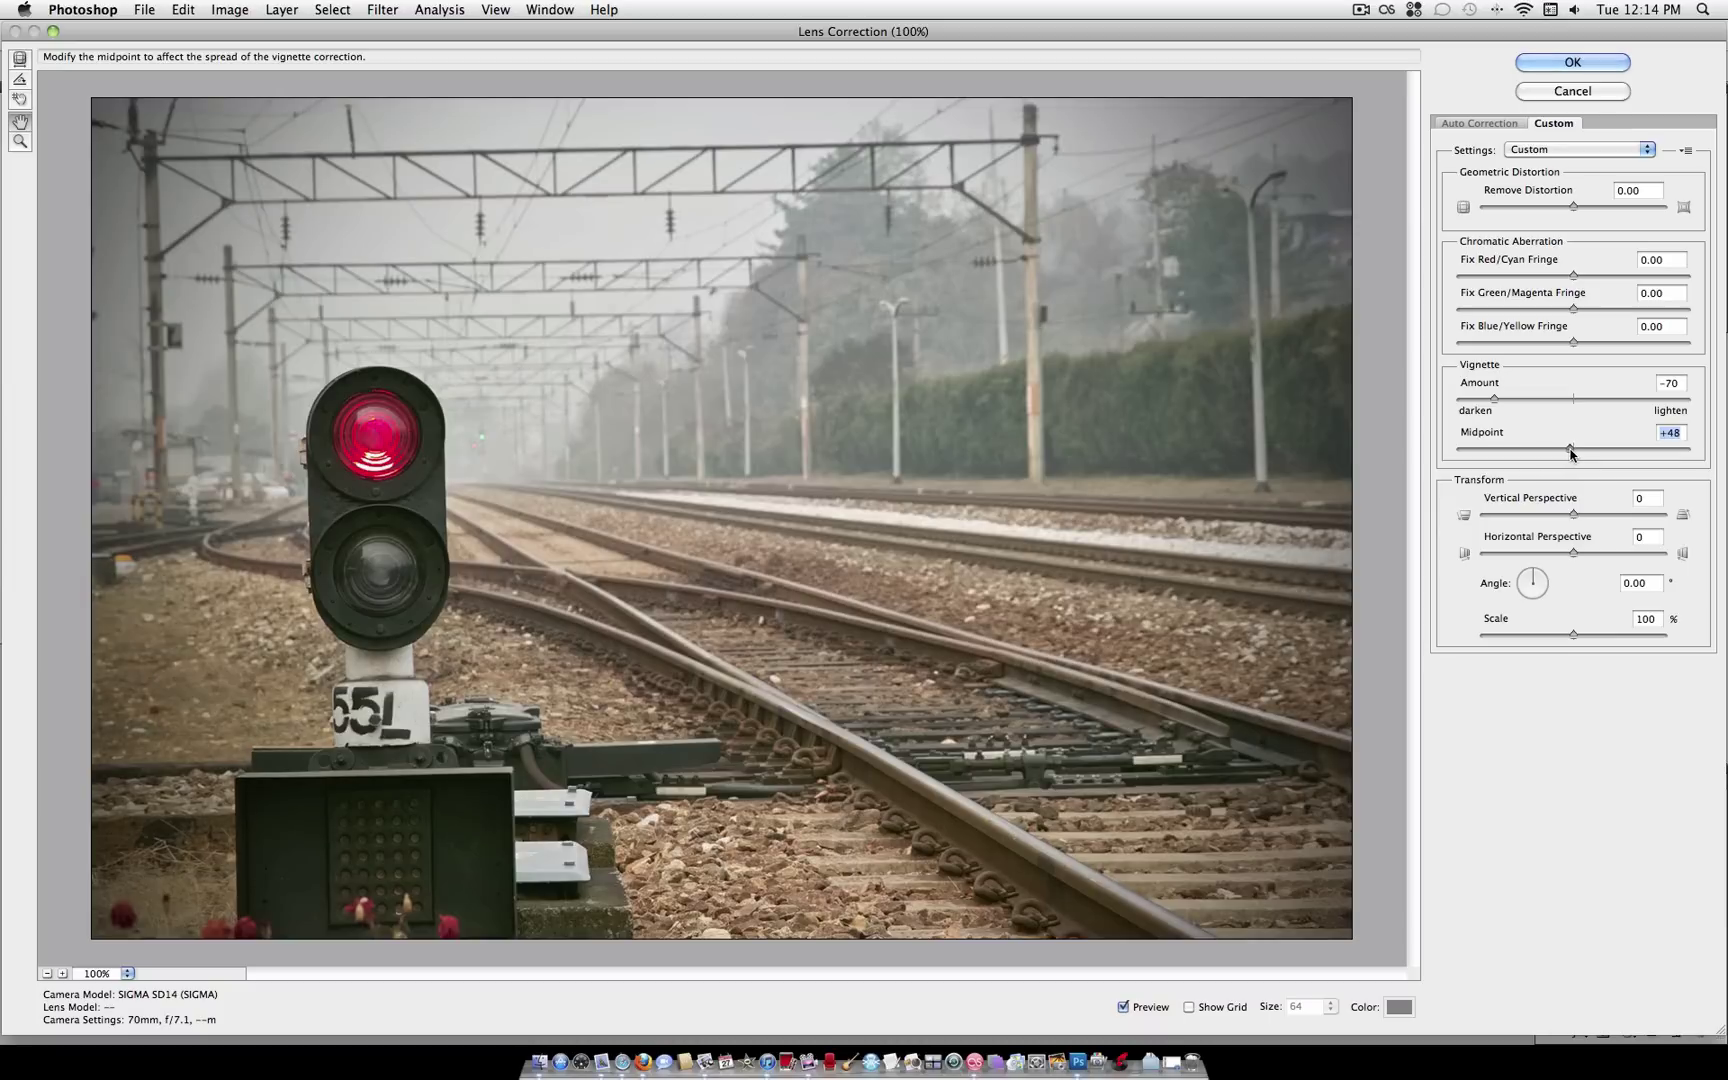
left_click(1594, 62)
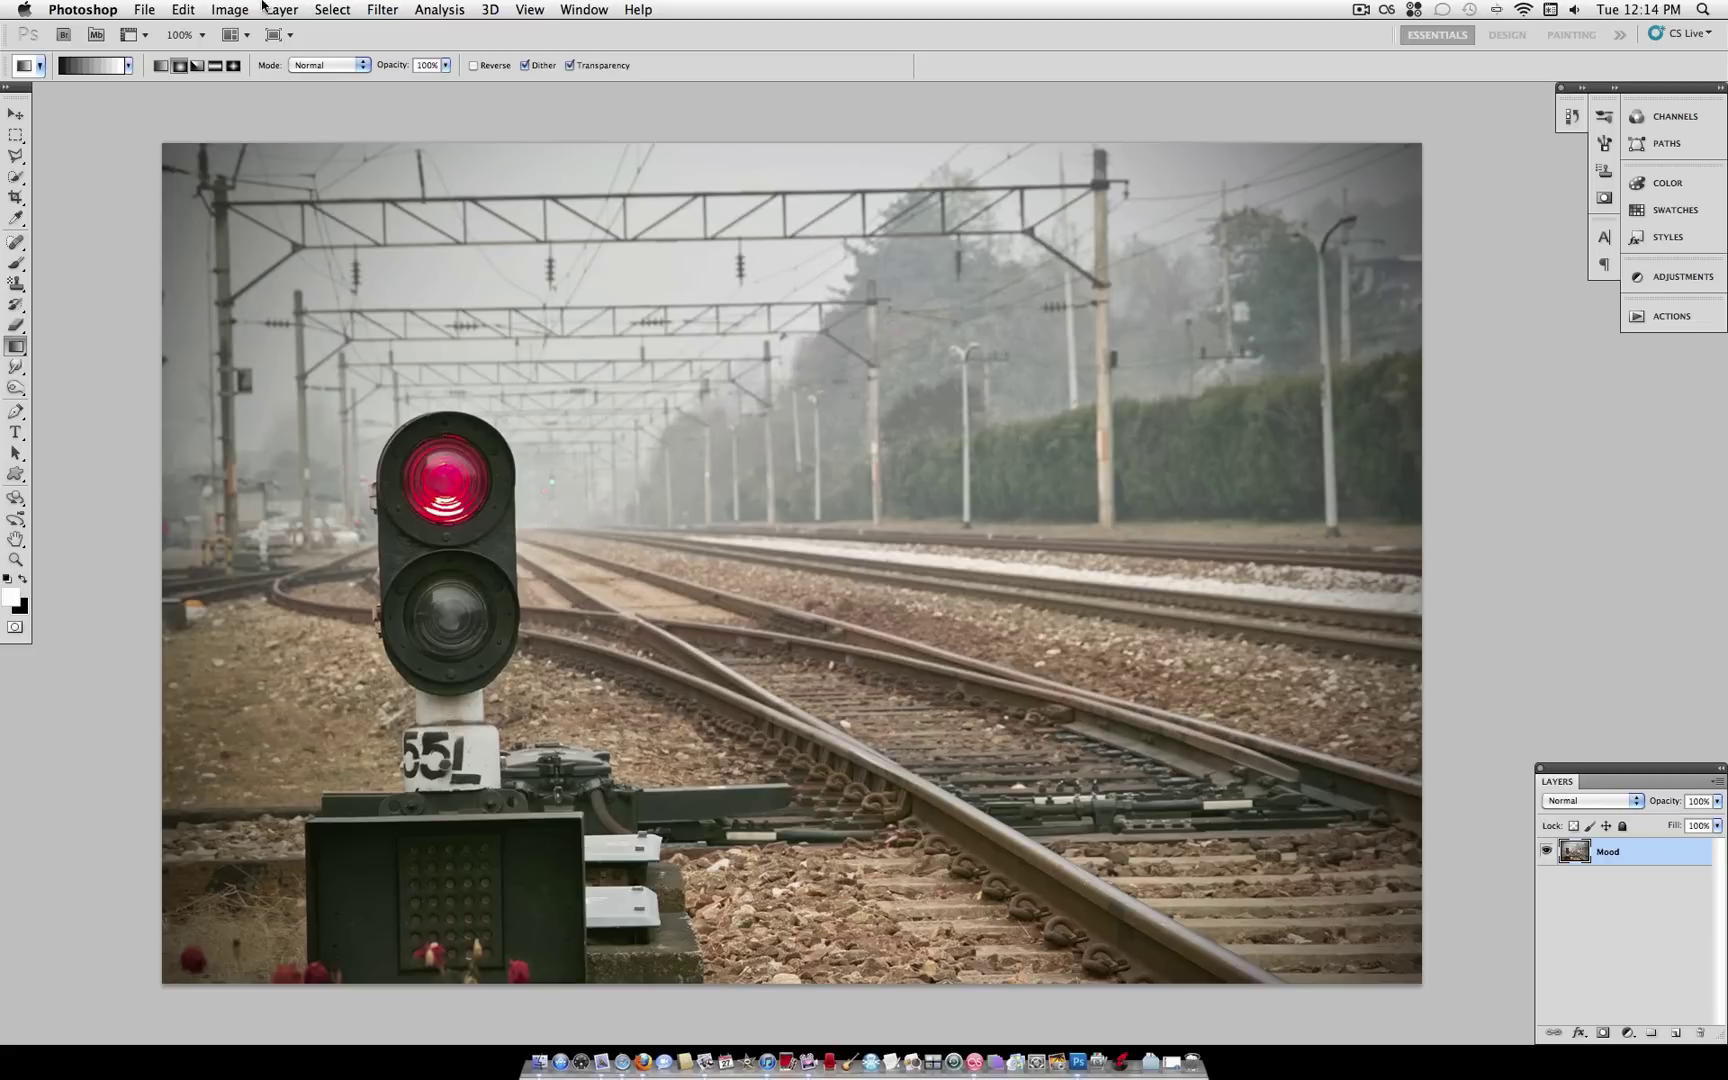
Step: Create a new Photo Filter adjustment layer named 'Mood'
left_click(295, 9)
mouse_move(356, 185)
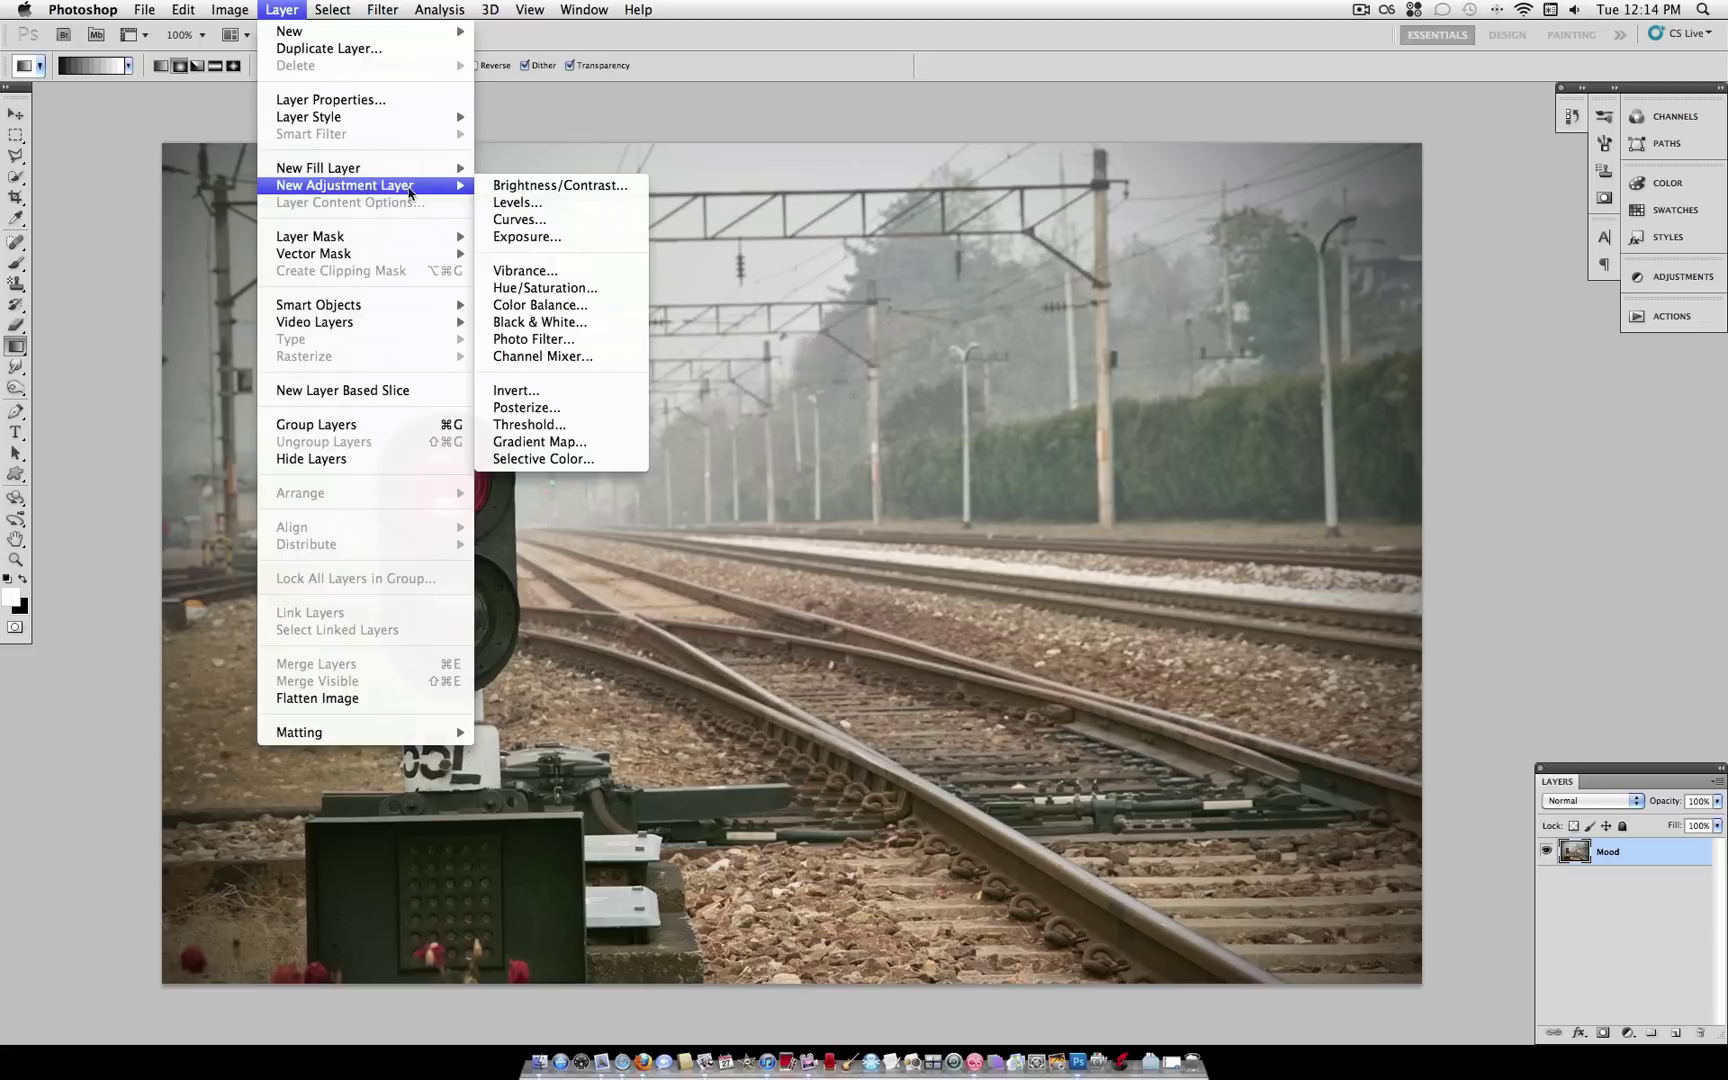
left_click(577, 340)
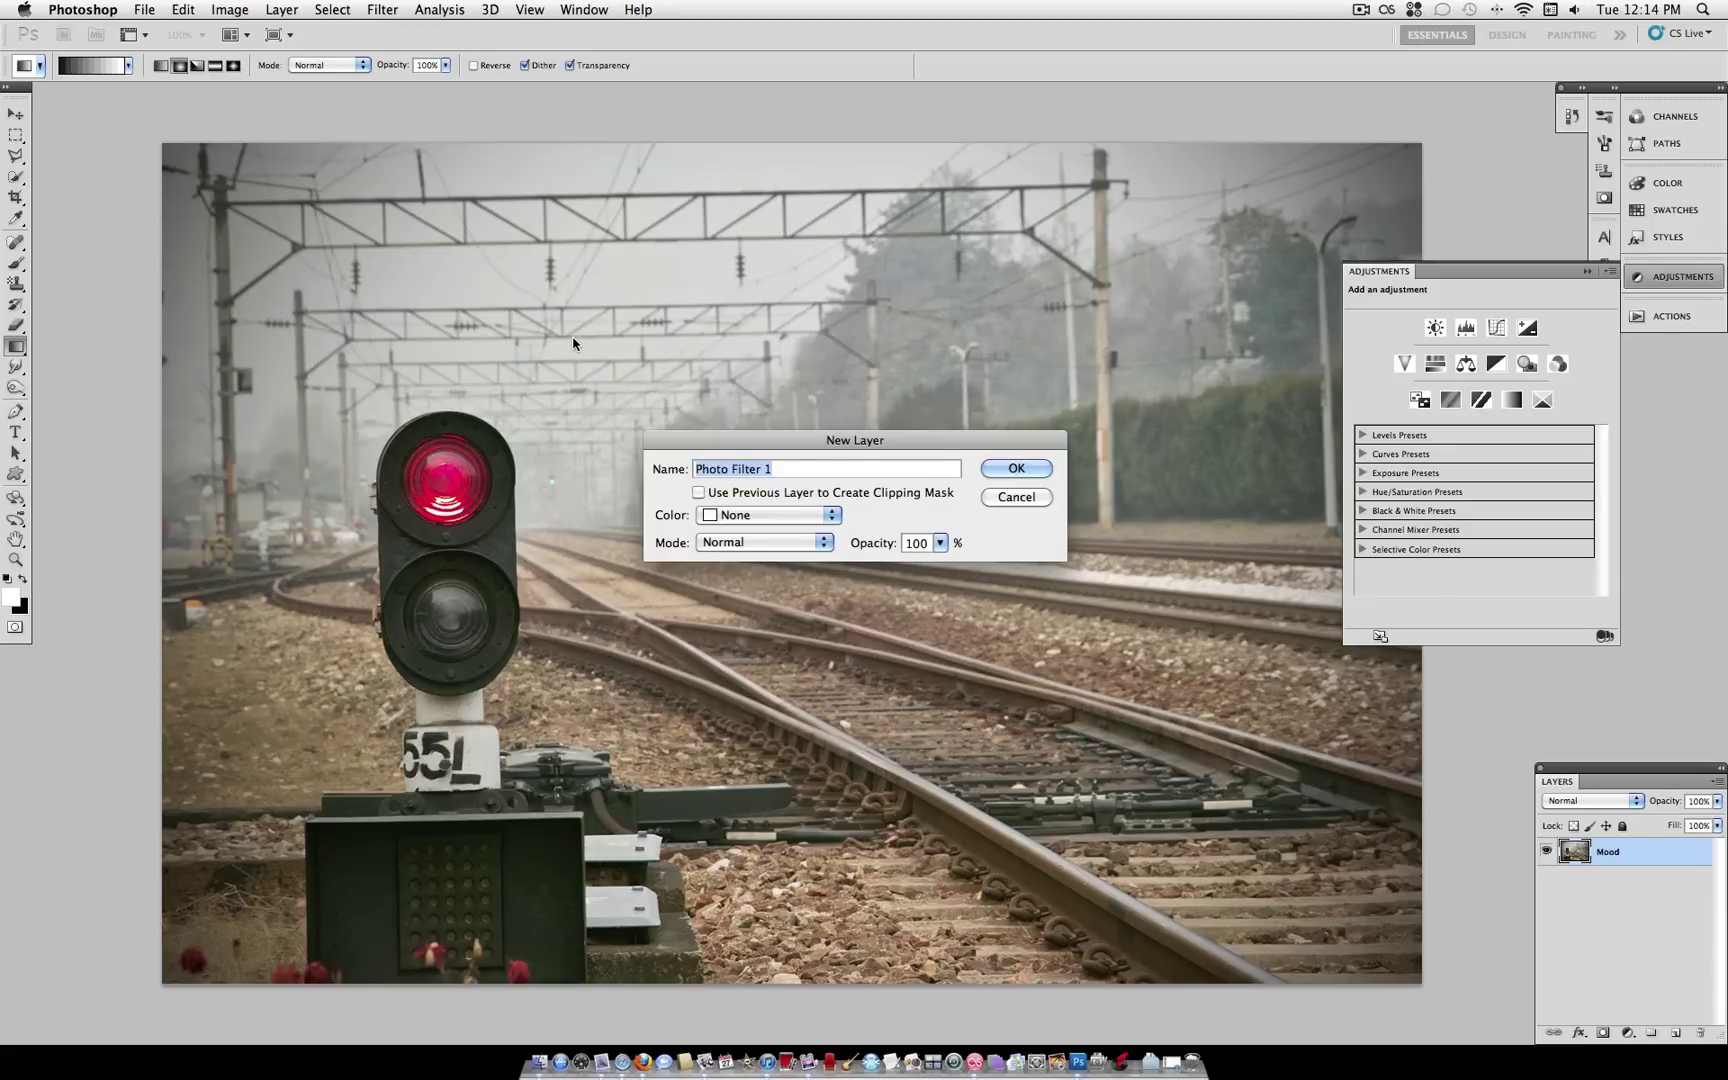
type("Mood")
key("Return")
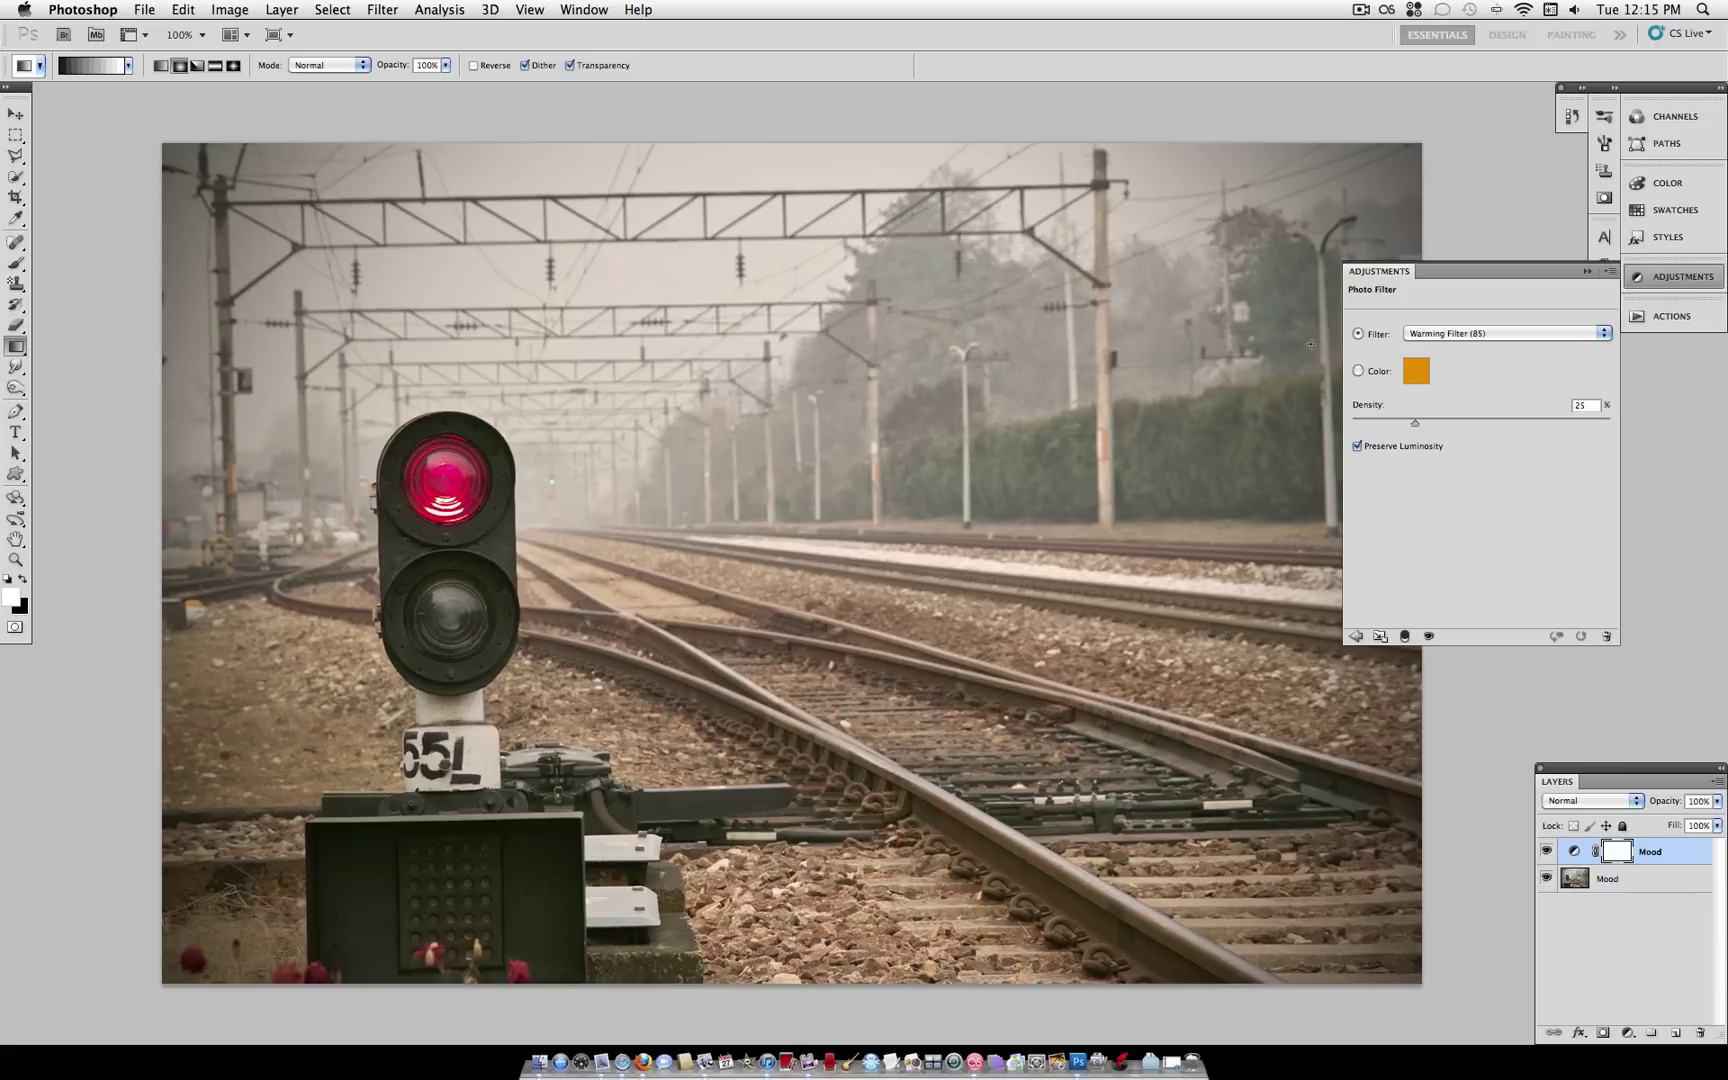
Step: Set the Mood filter to Red at 70% density with Preserve Luminosity off
left_click(1447, 336)
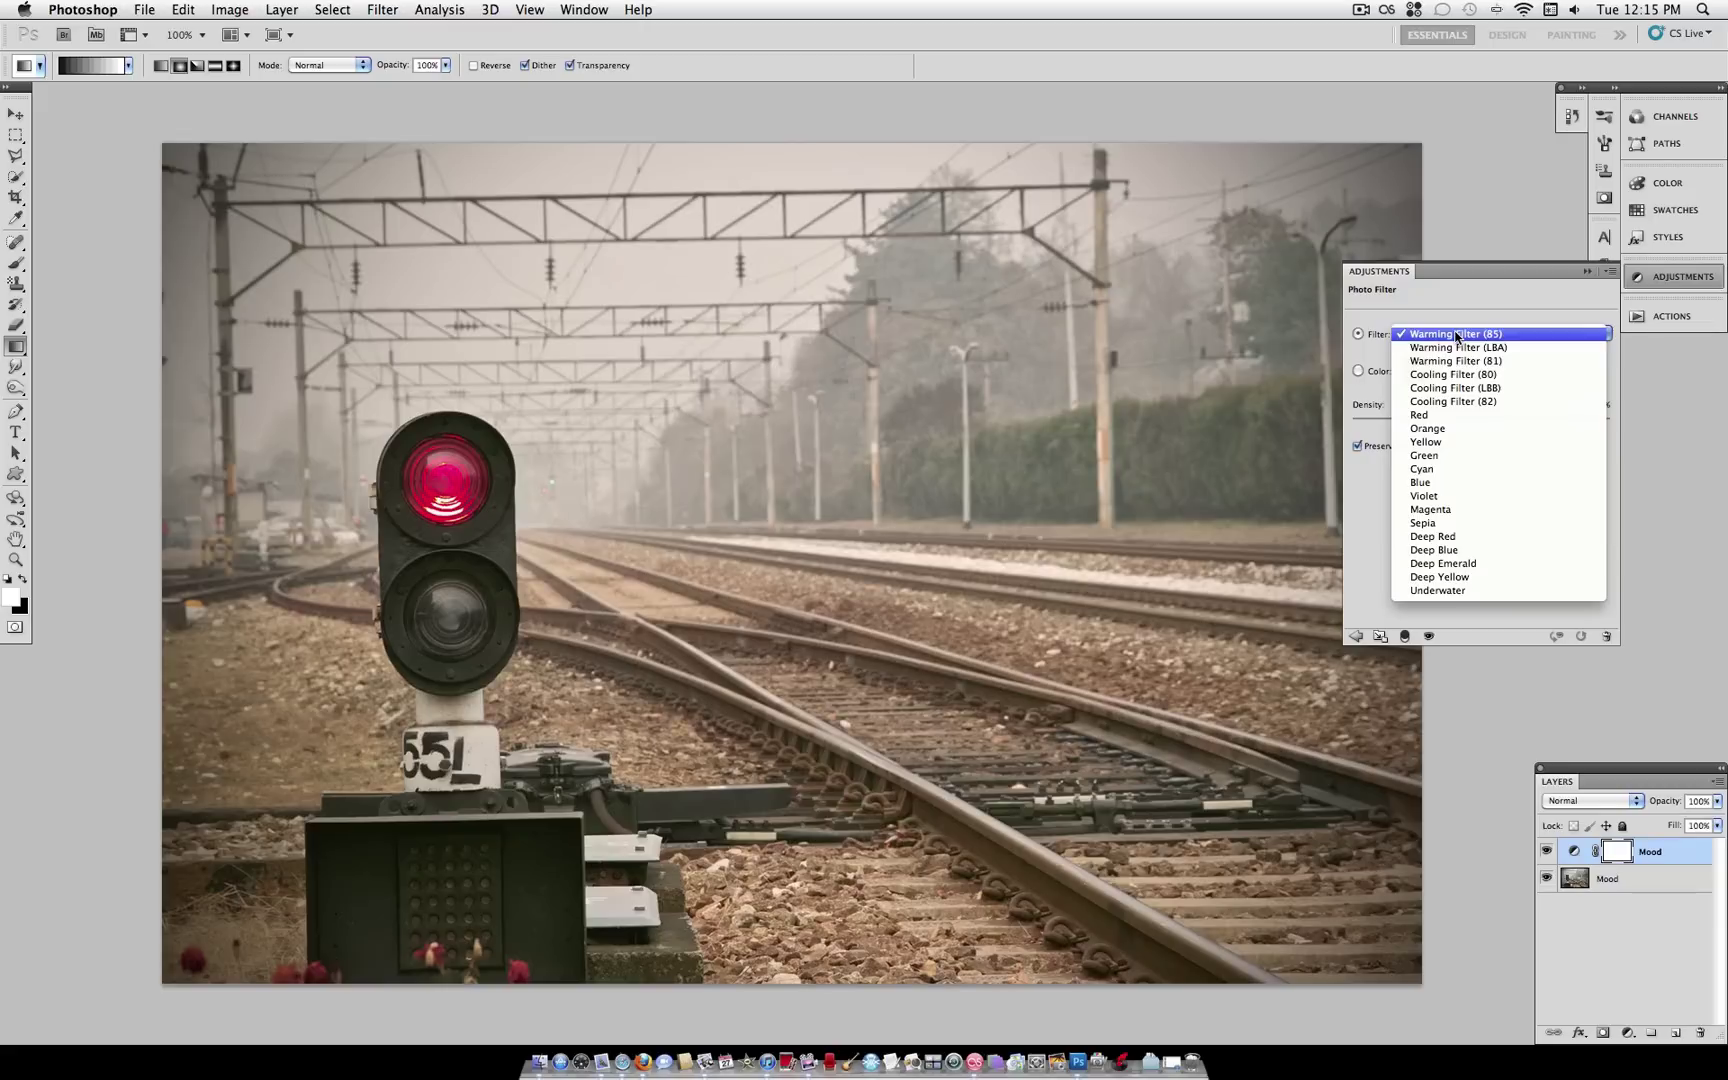
left_click(1453, 412)
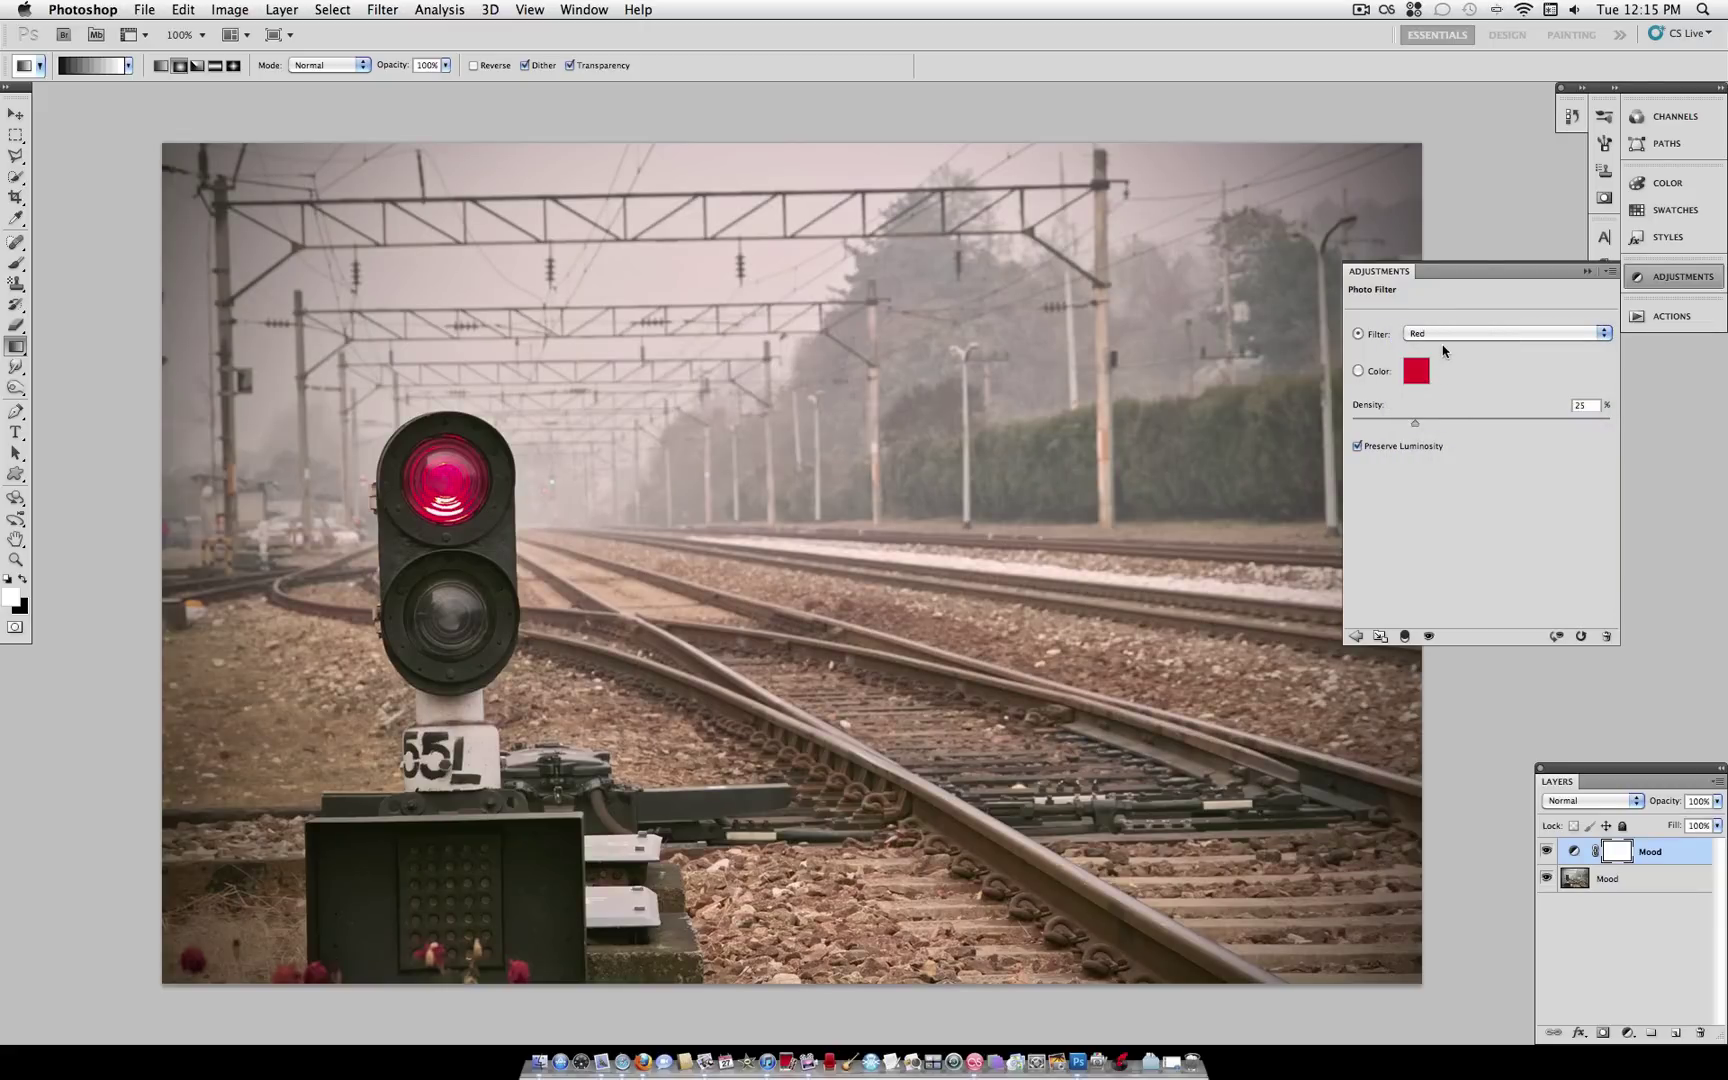
left_click_drag(1421, 428, 1533, 428)
left_click(1390, 446)
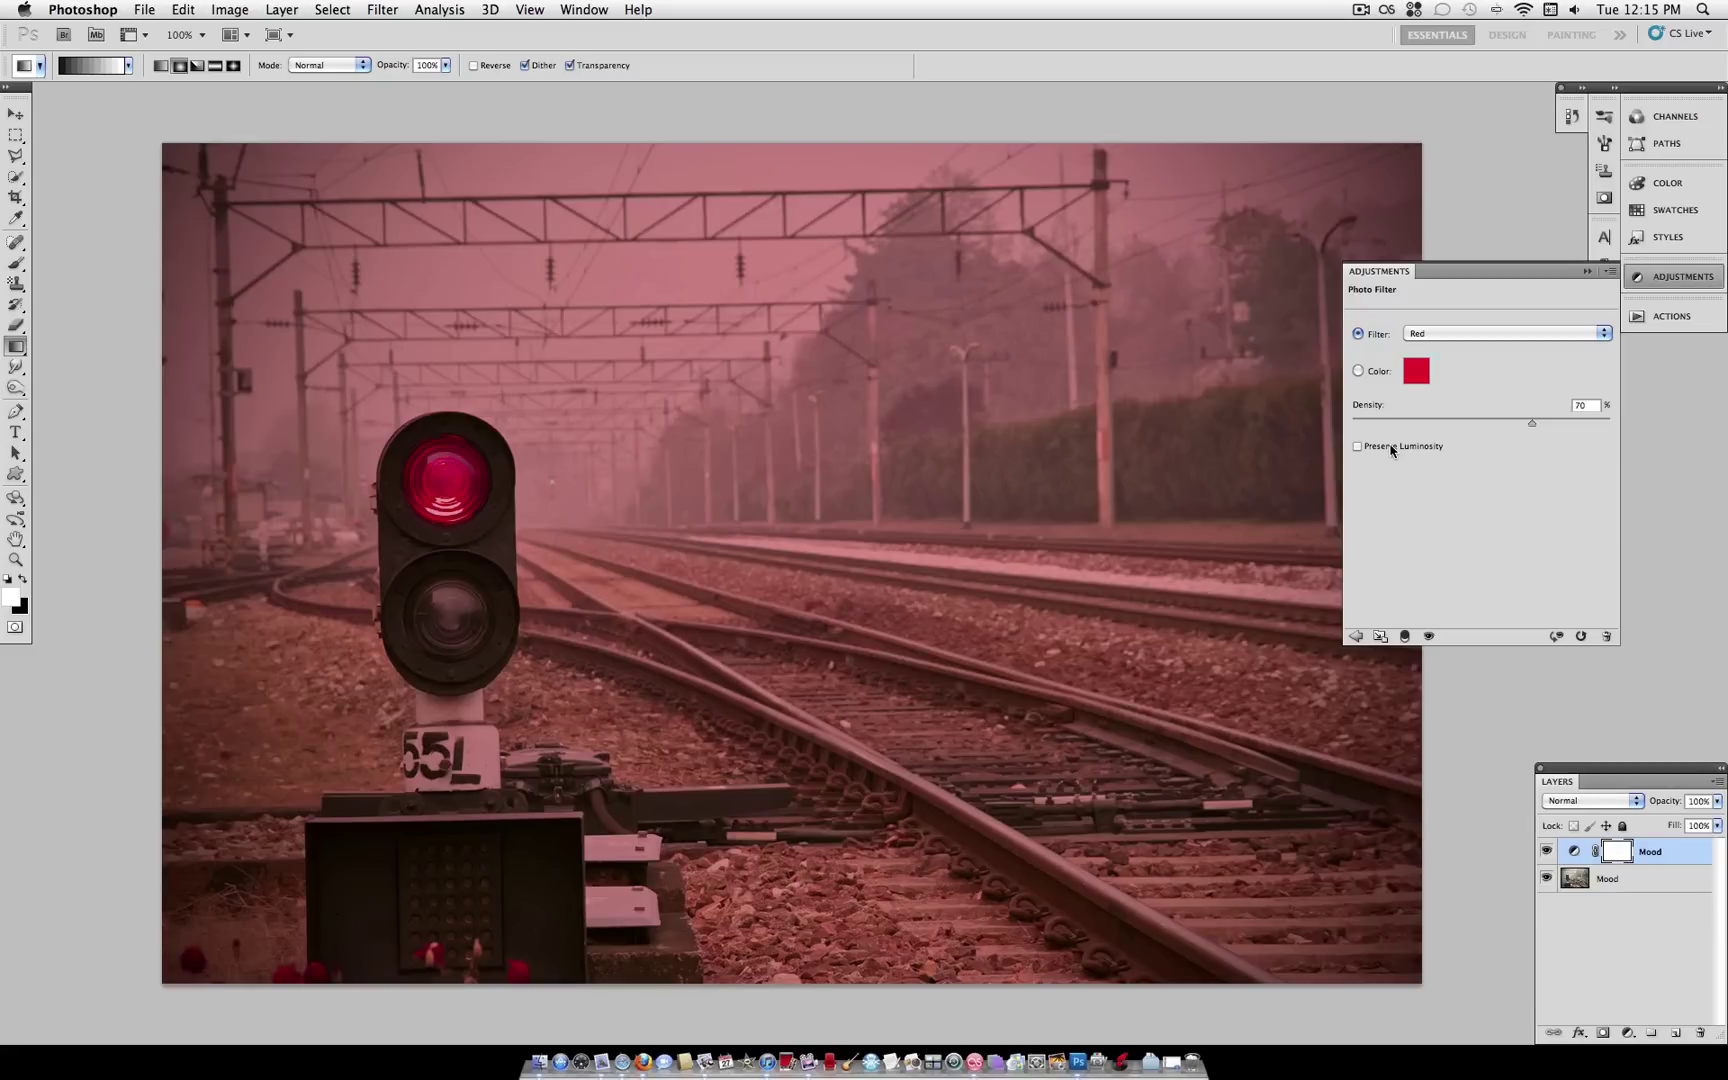
Step: Turn Preserve Luminosity back on and set the Mood layer's blend mode to Overlay
left_click(1390, 447)
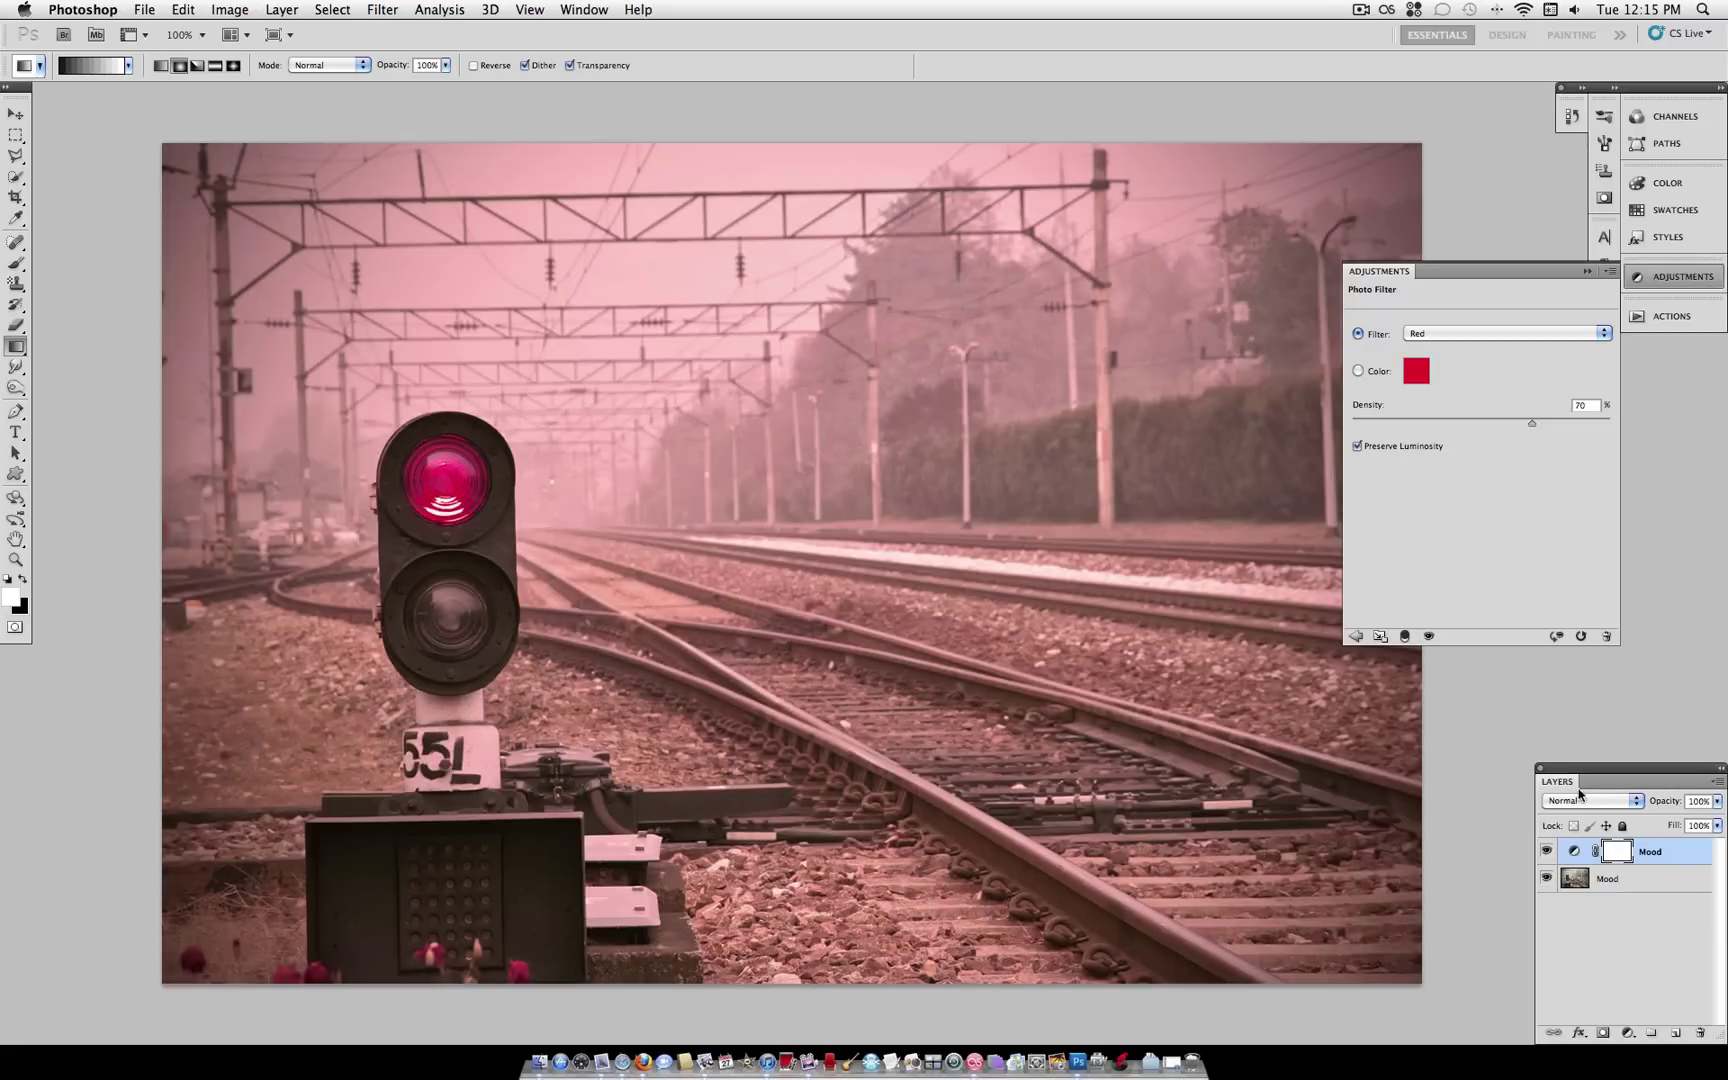
left_click(1568, 809)
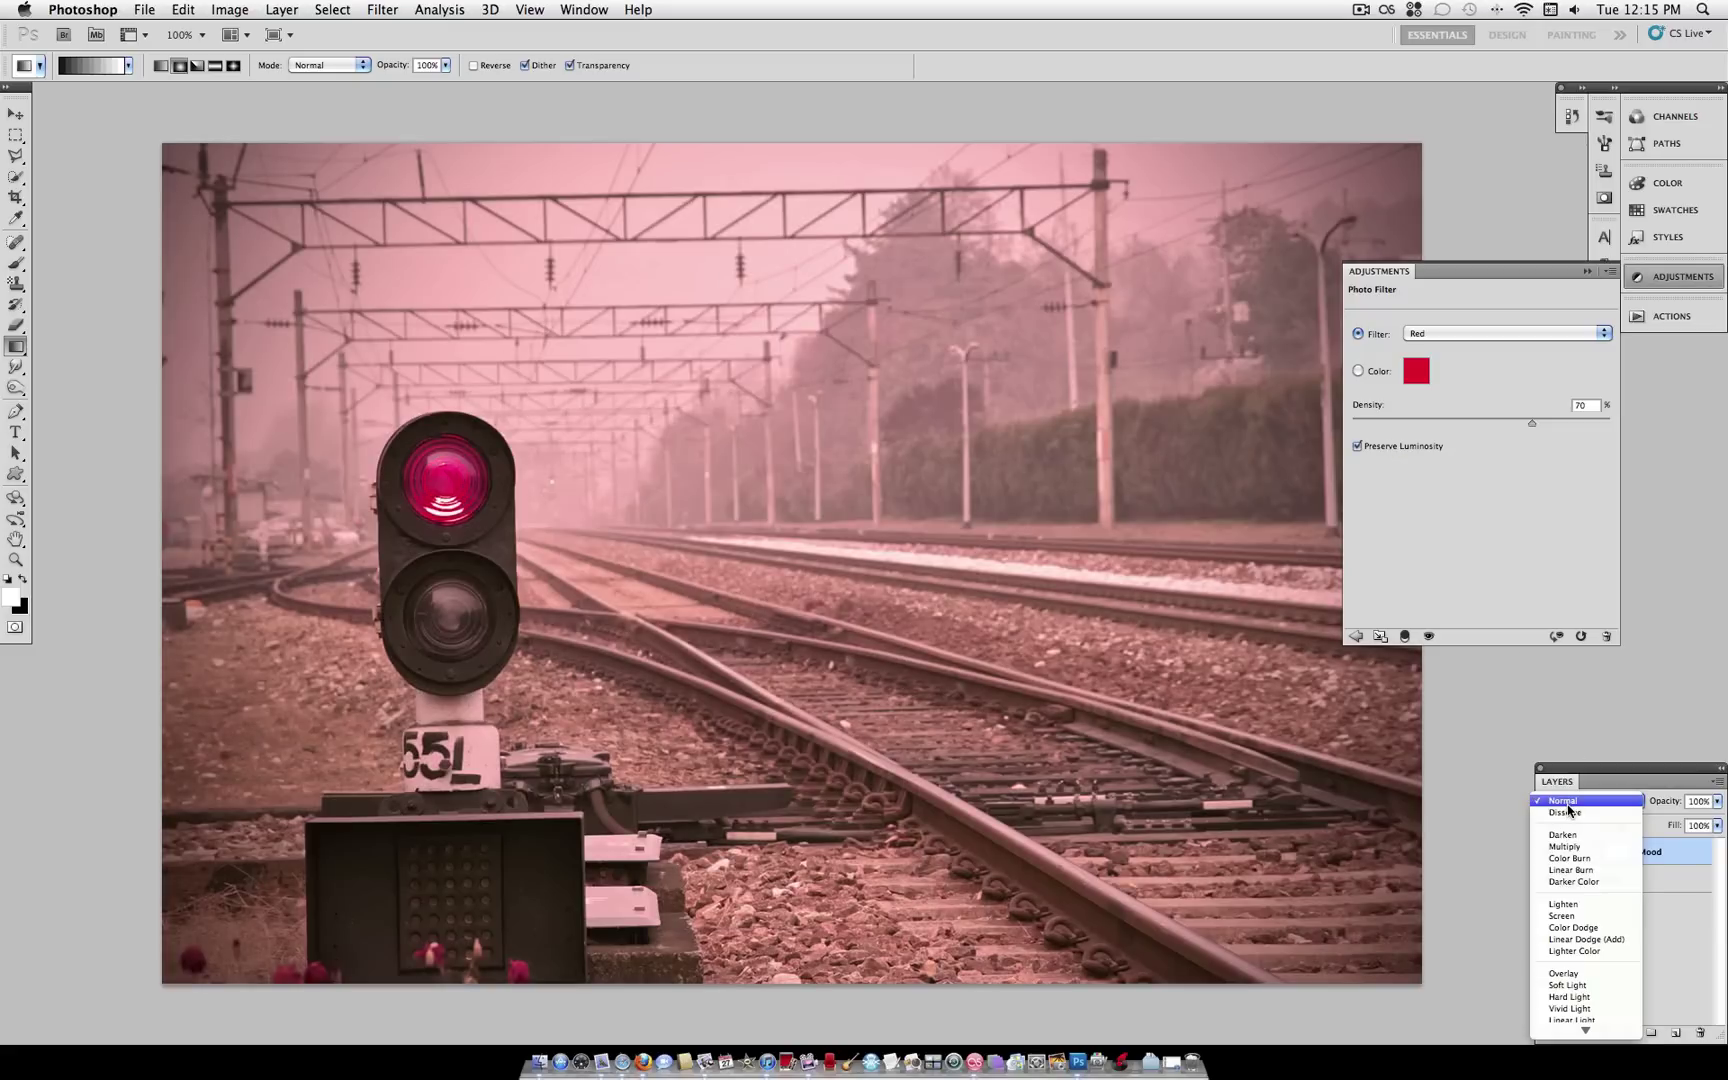
left_click(1585, 972)
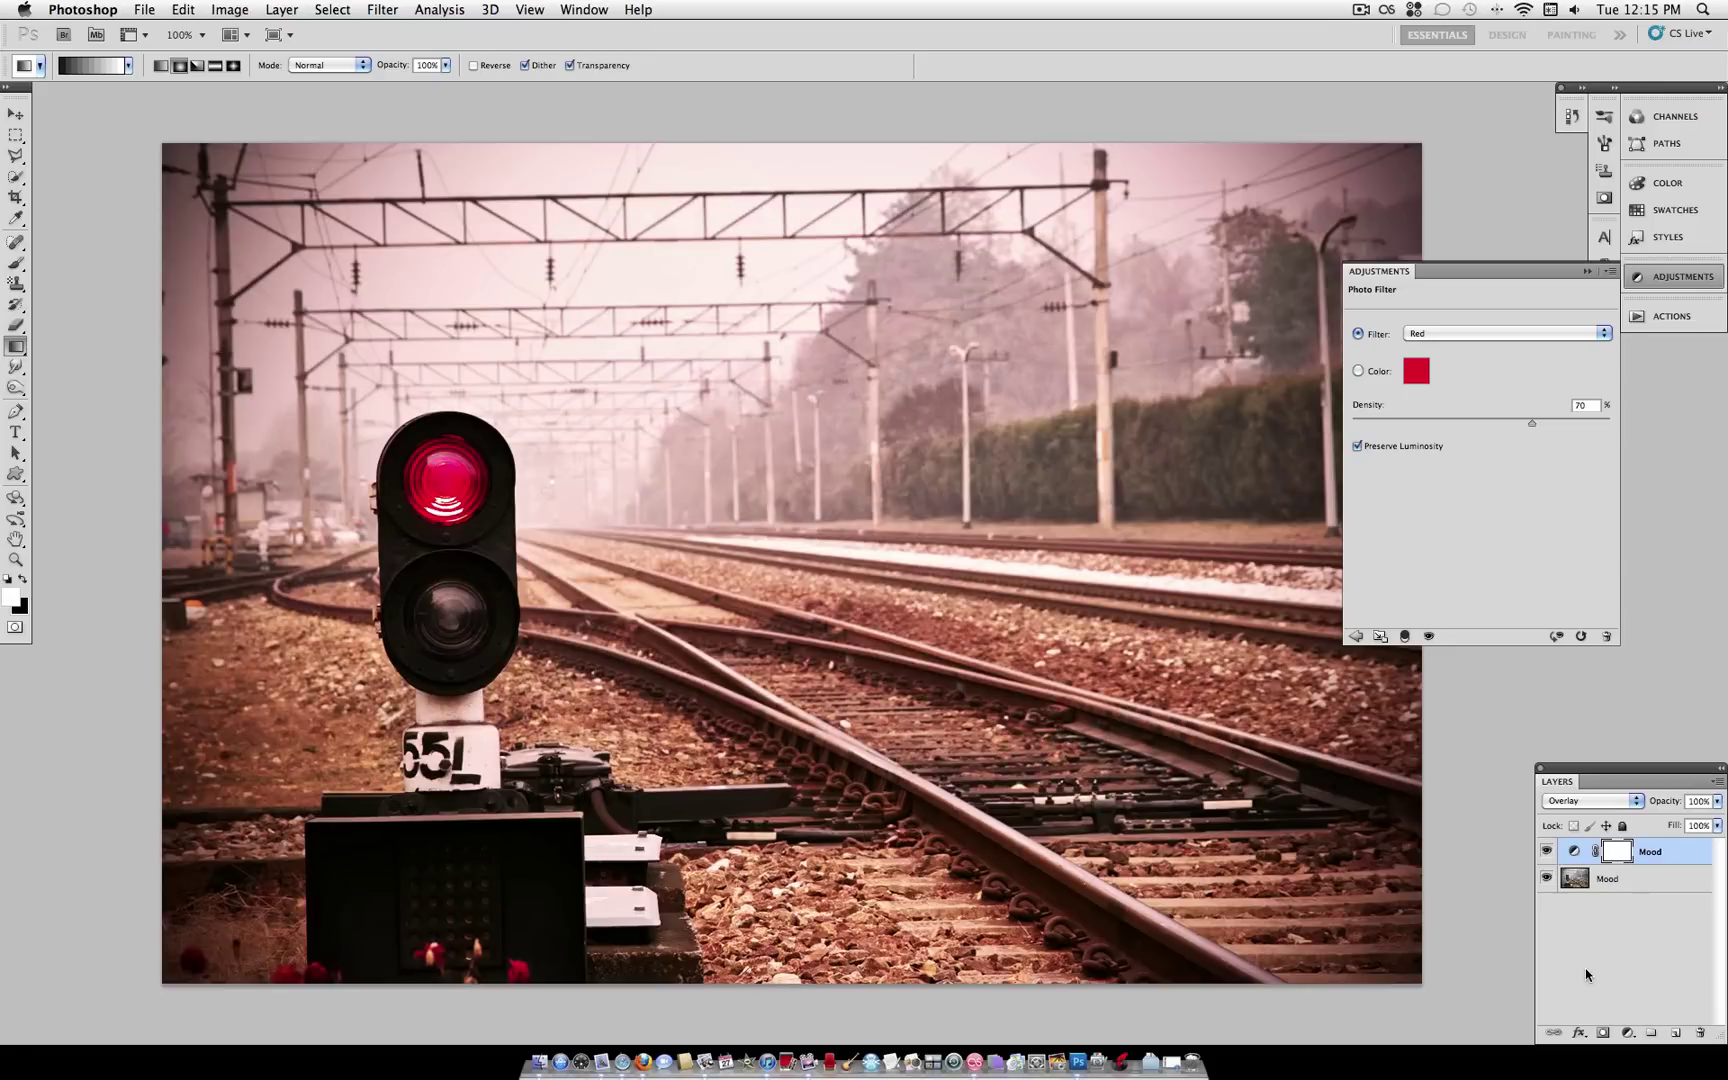
left_click(1659, 276)
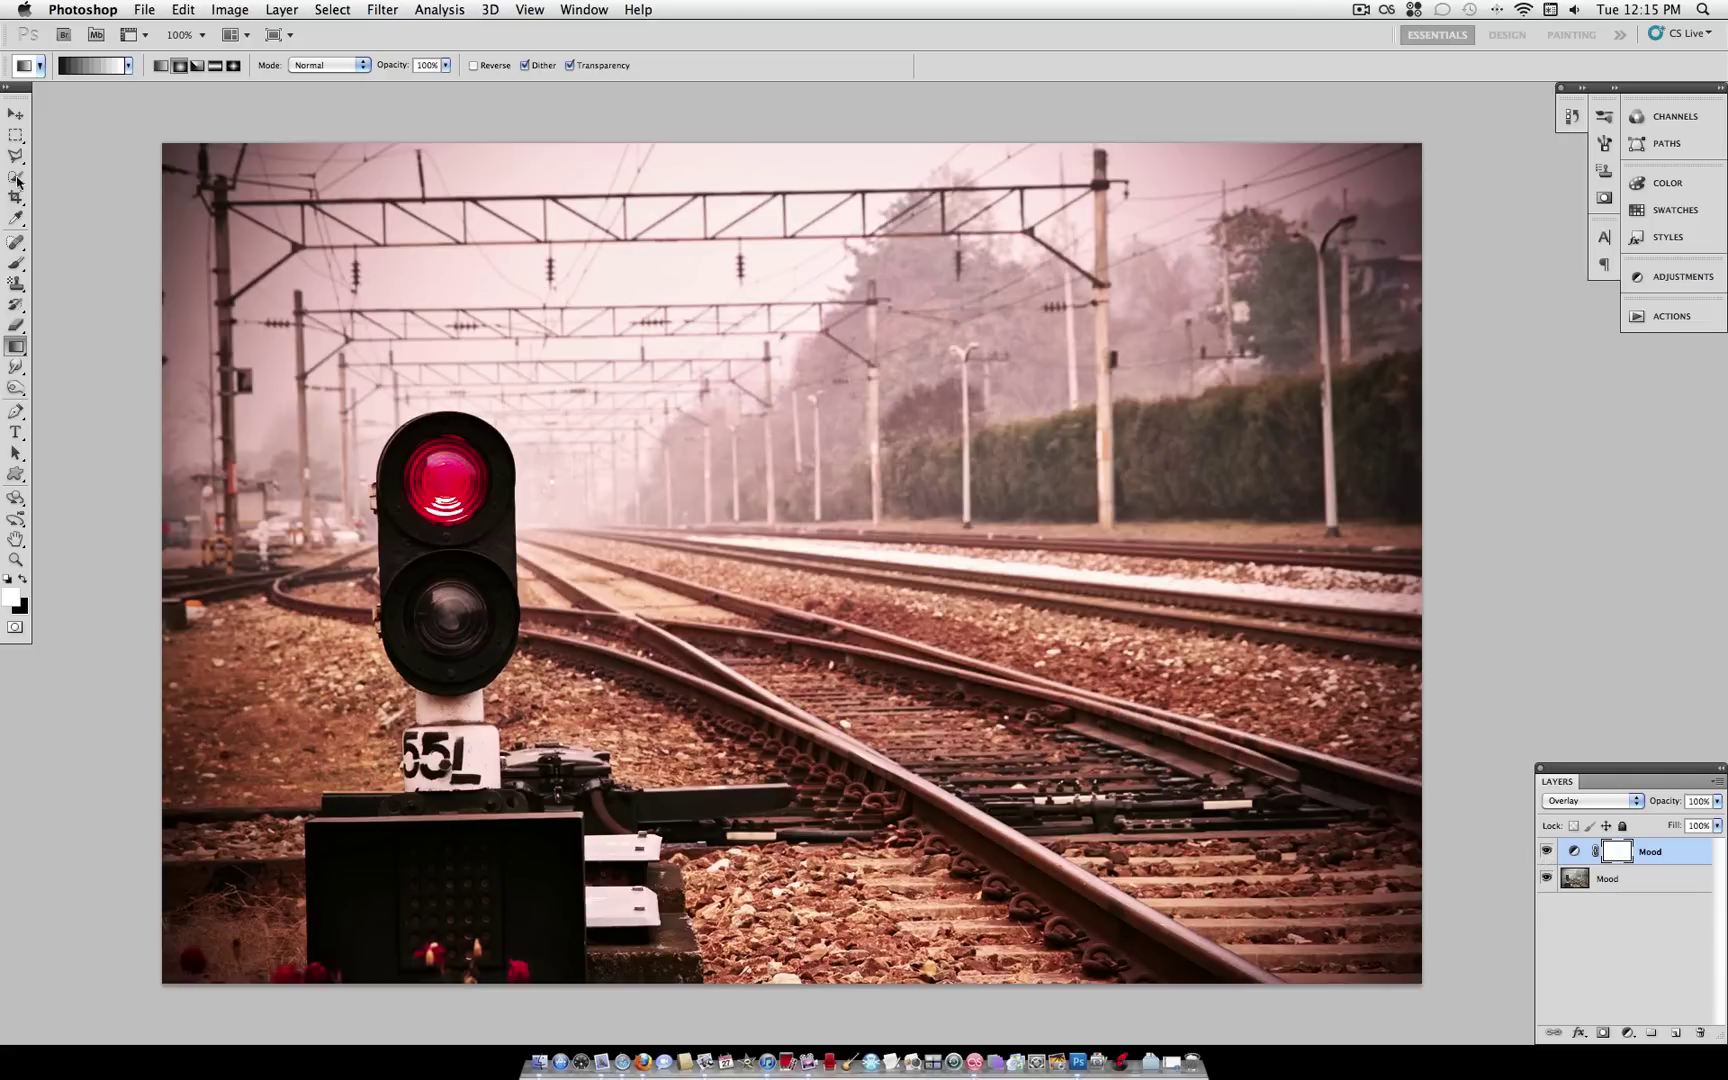
left_click(16, 136)
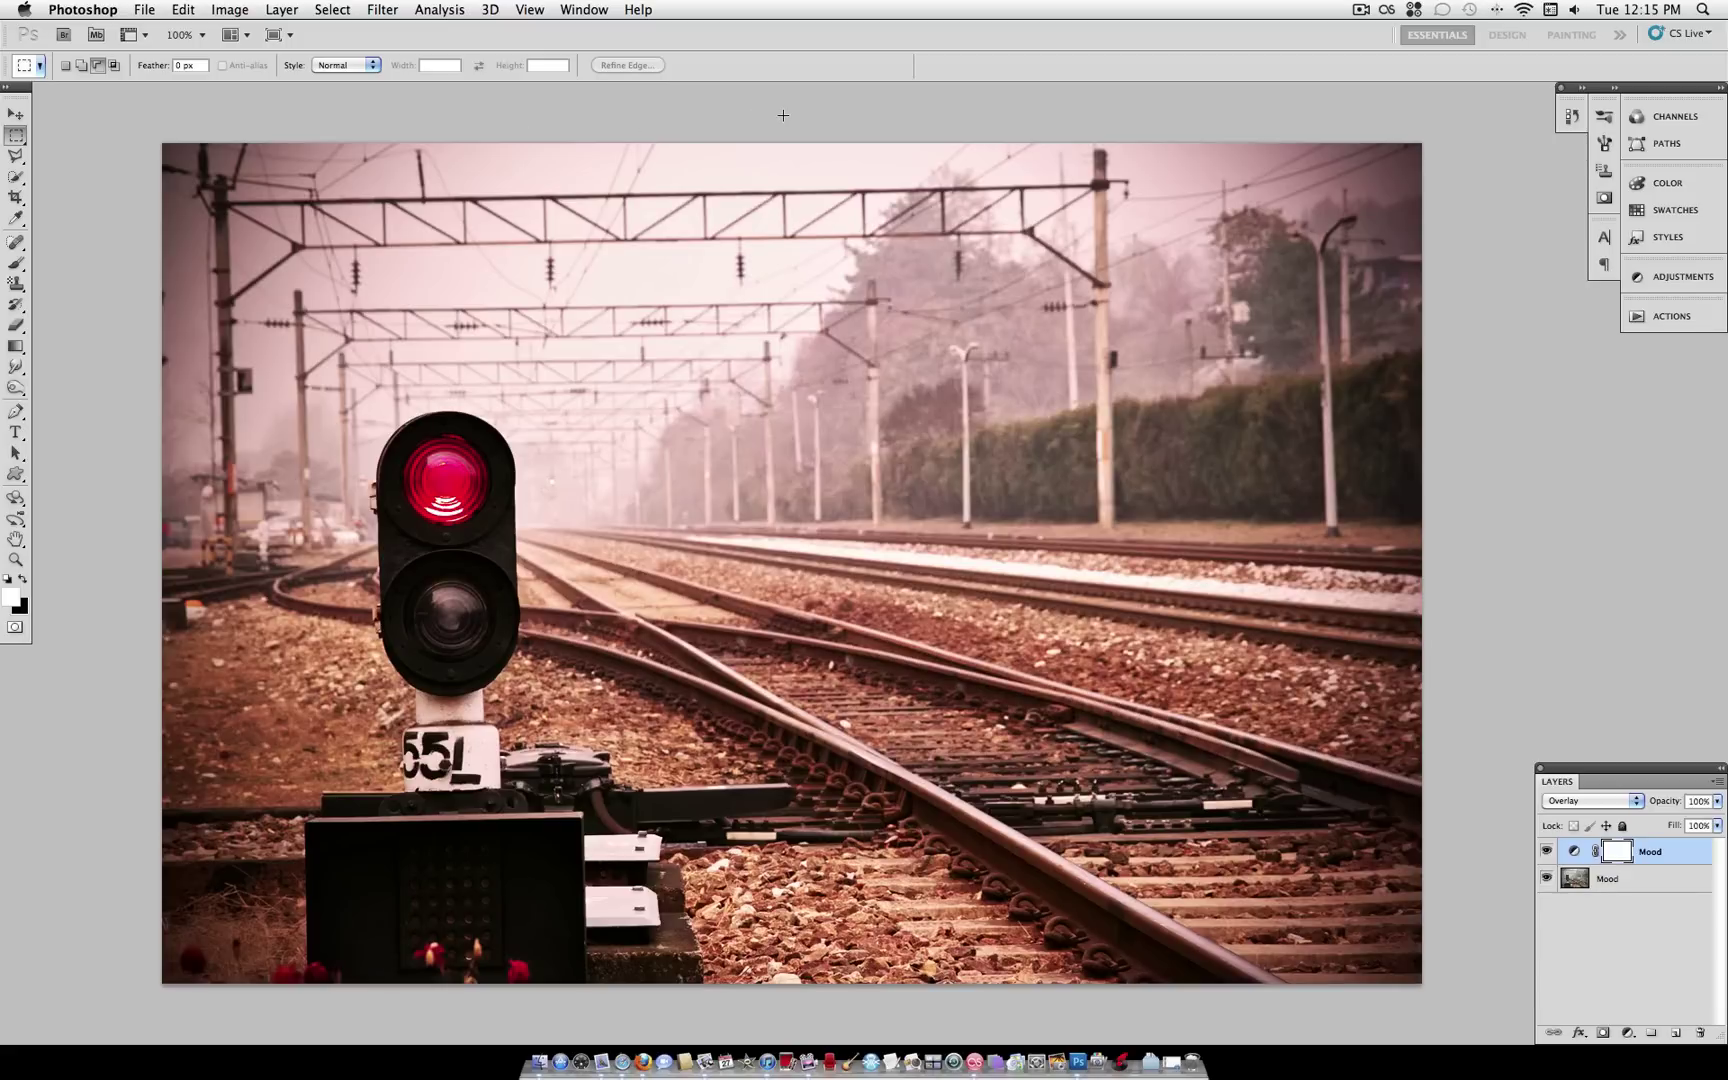
left_click_drag(130, 109, 1592, 687)
scroll(1493, 671, "down", 3)
scroll(1493, 671, "up", 2)
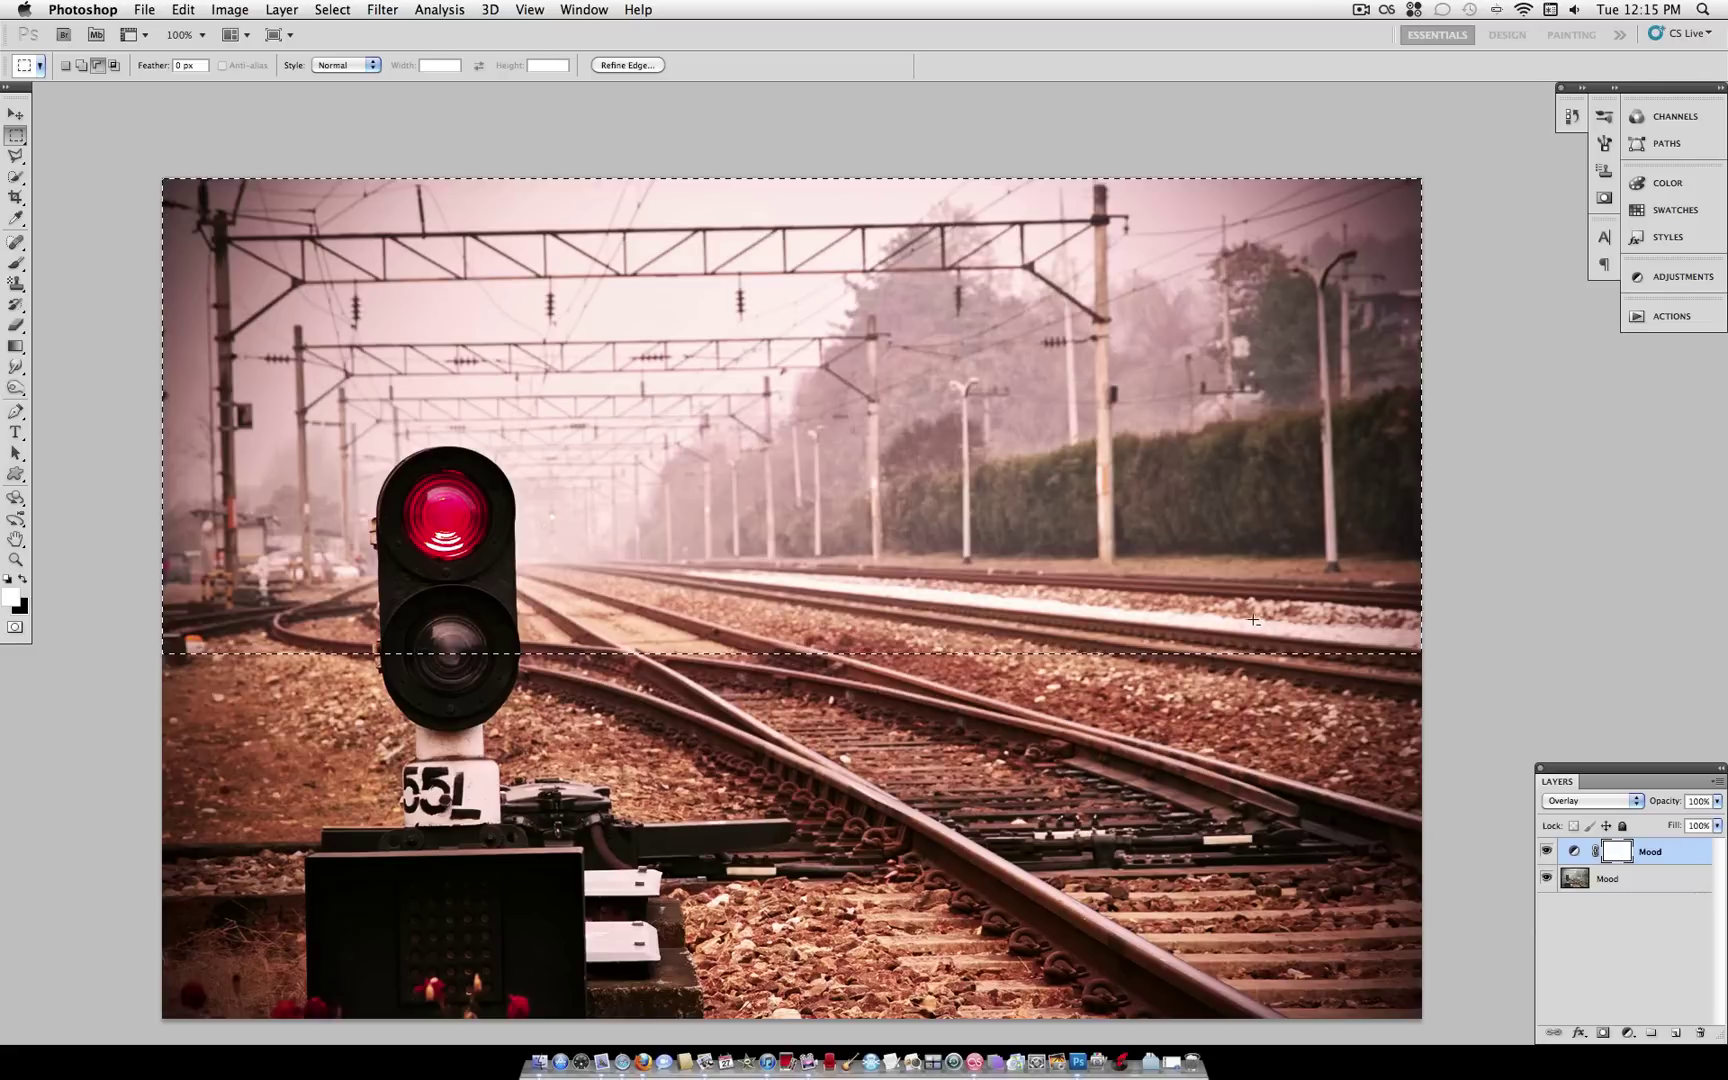
key("BackSpace")
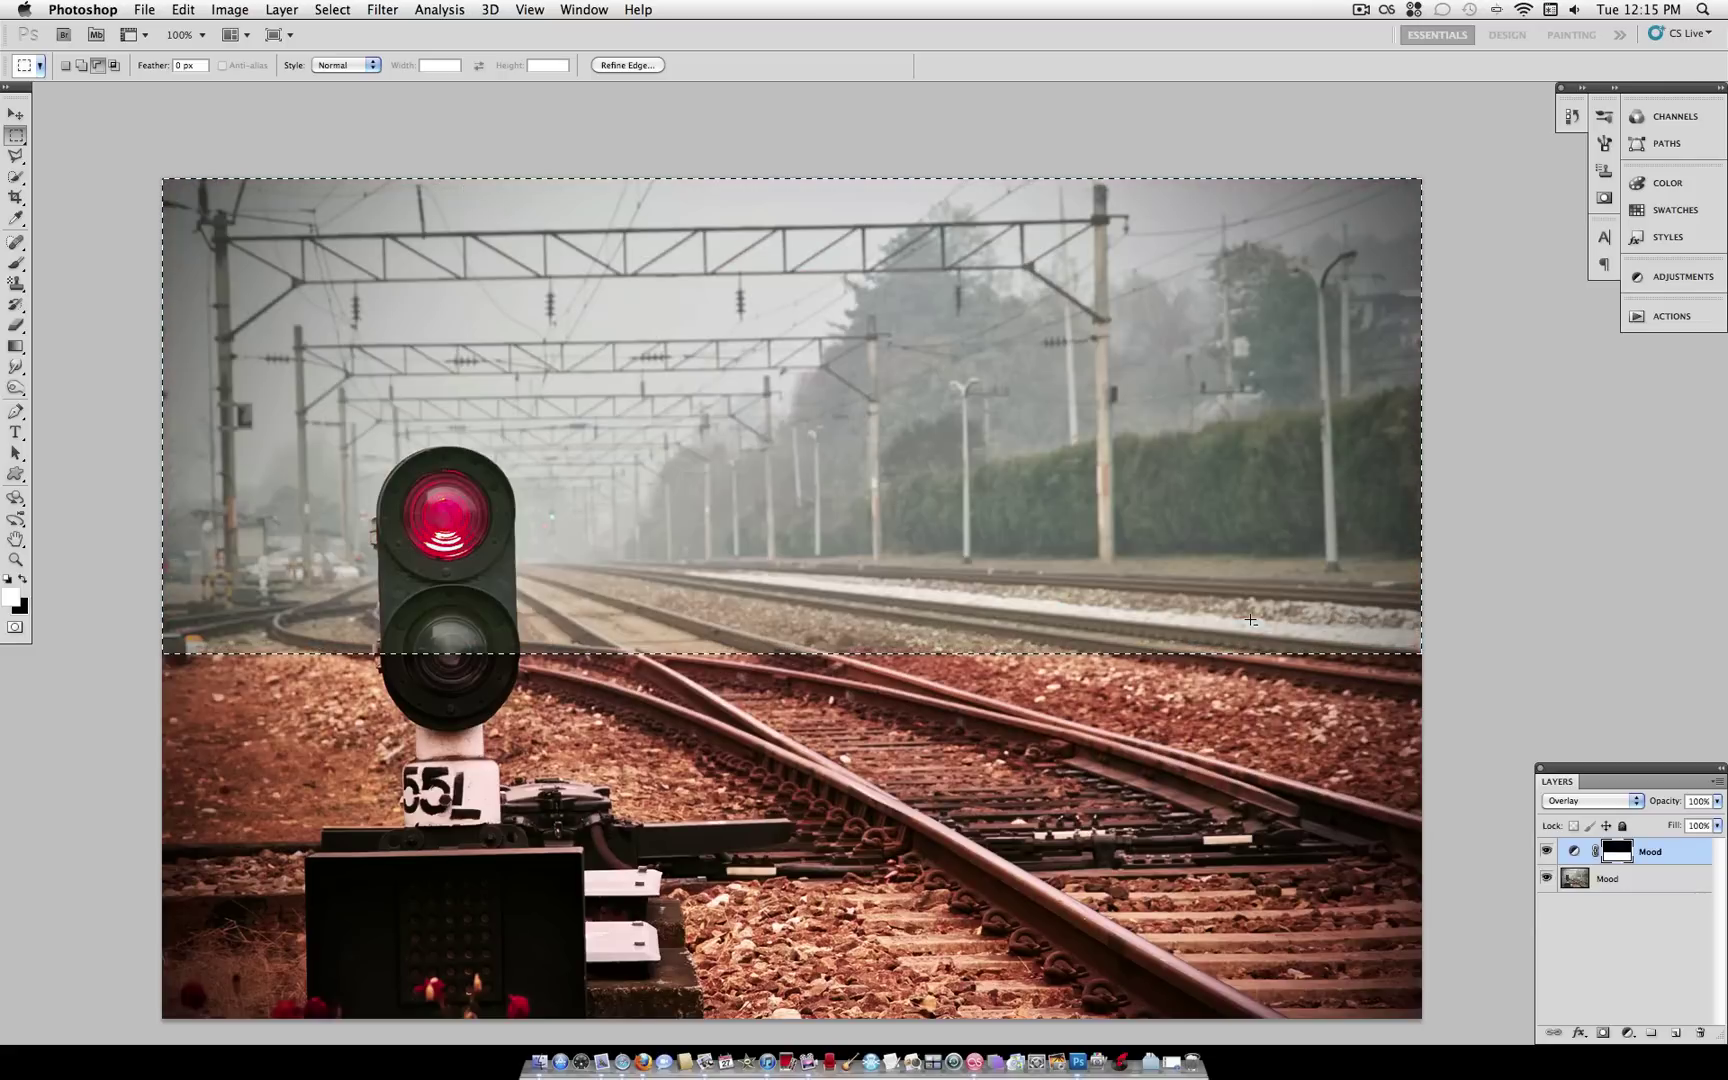
right_click(832, 500)
left_click(849, 509)
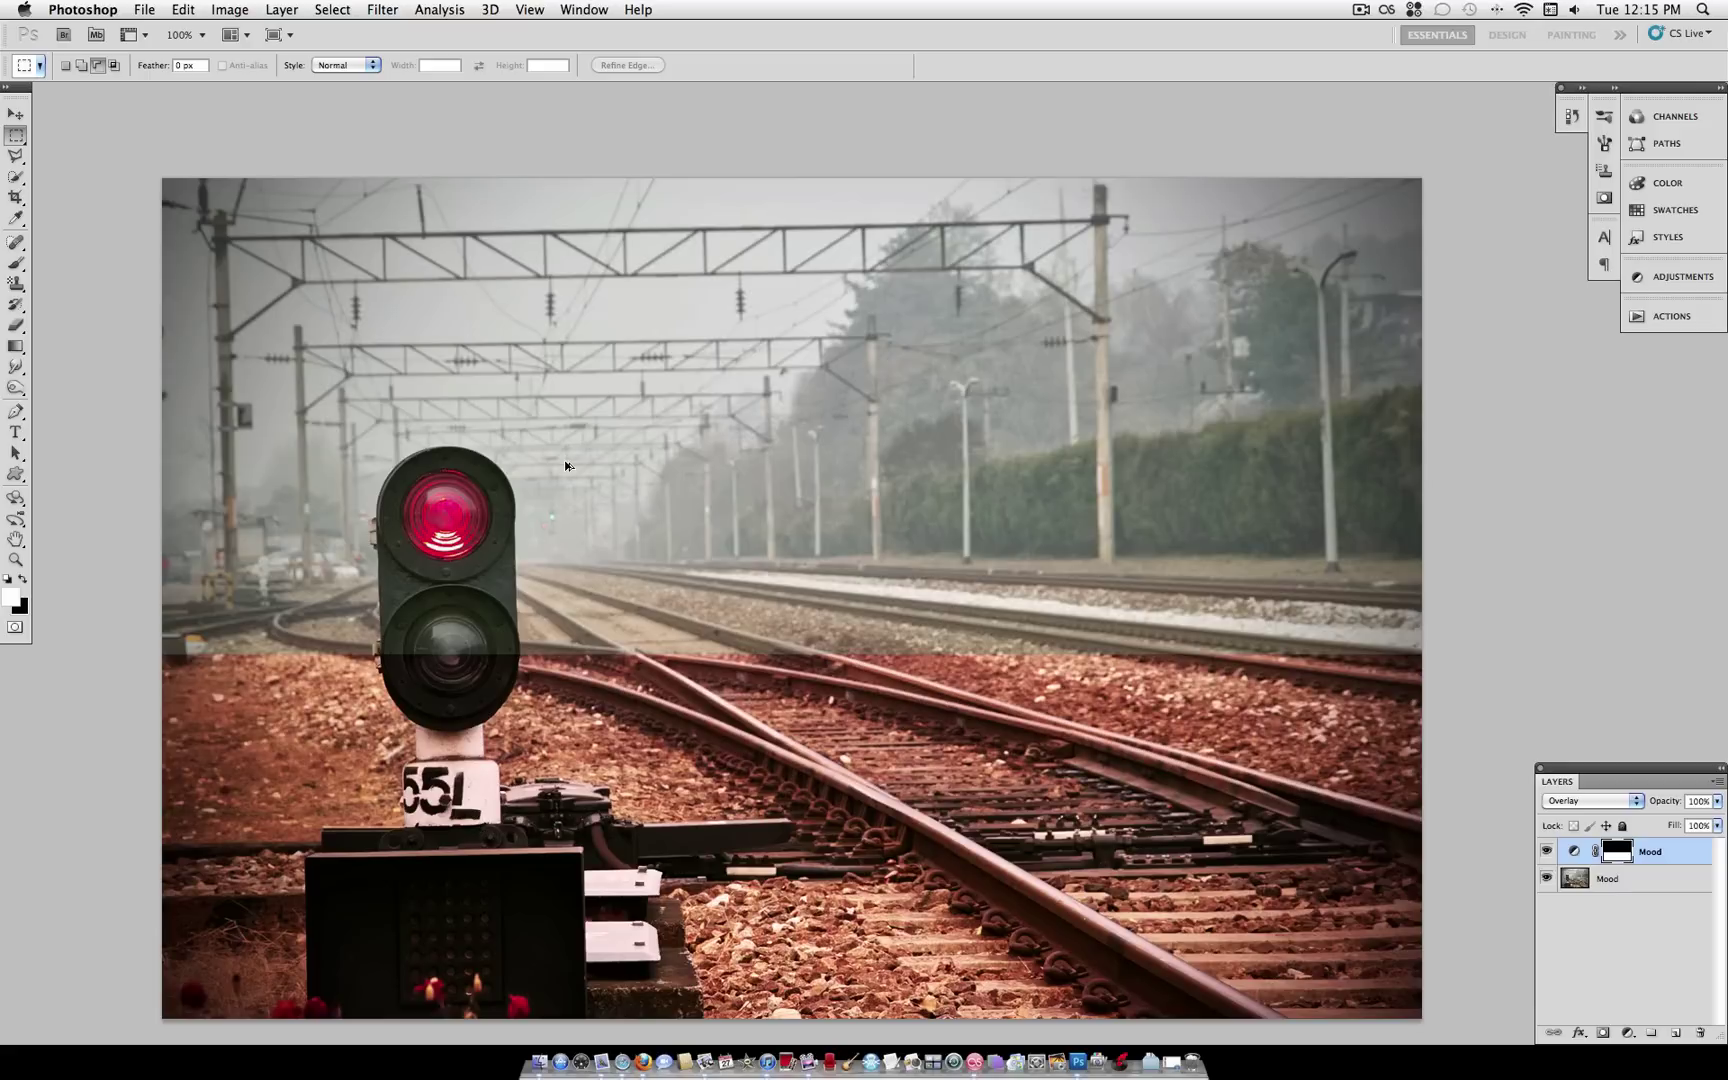
key("ctrl+alt+z")
key("ctrl+alt+z")
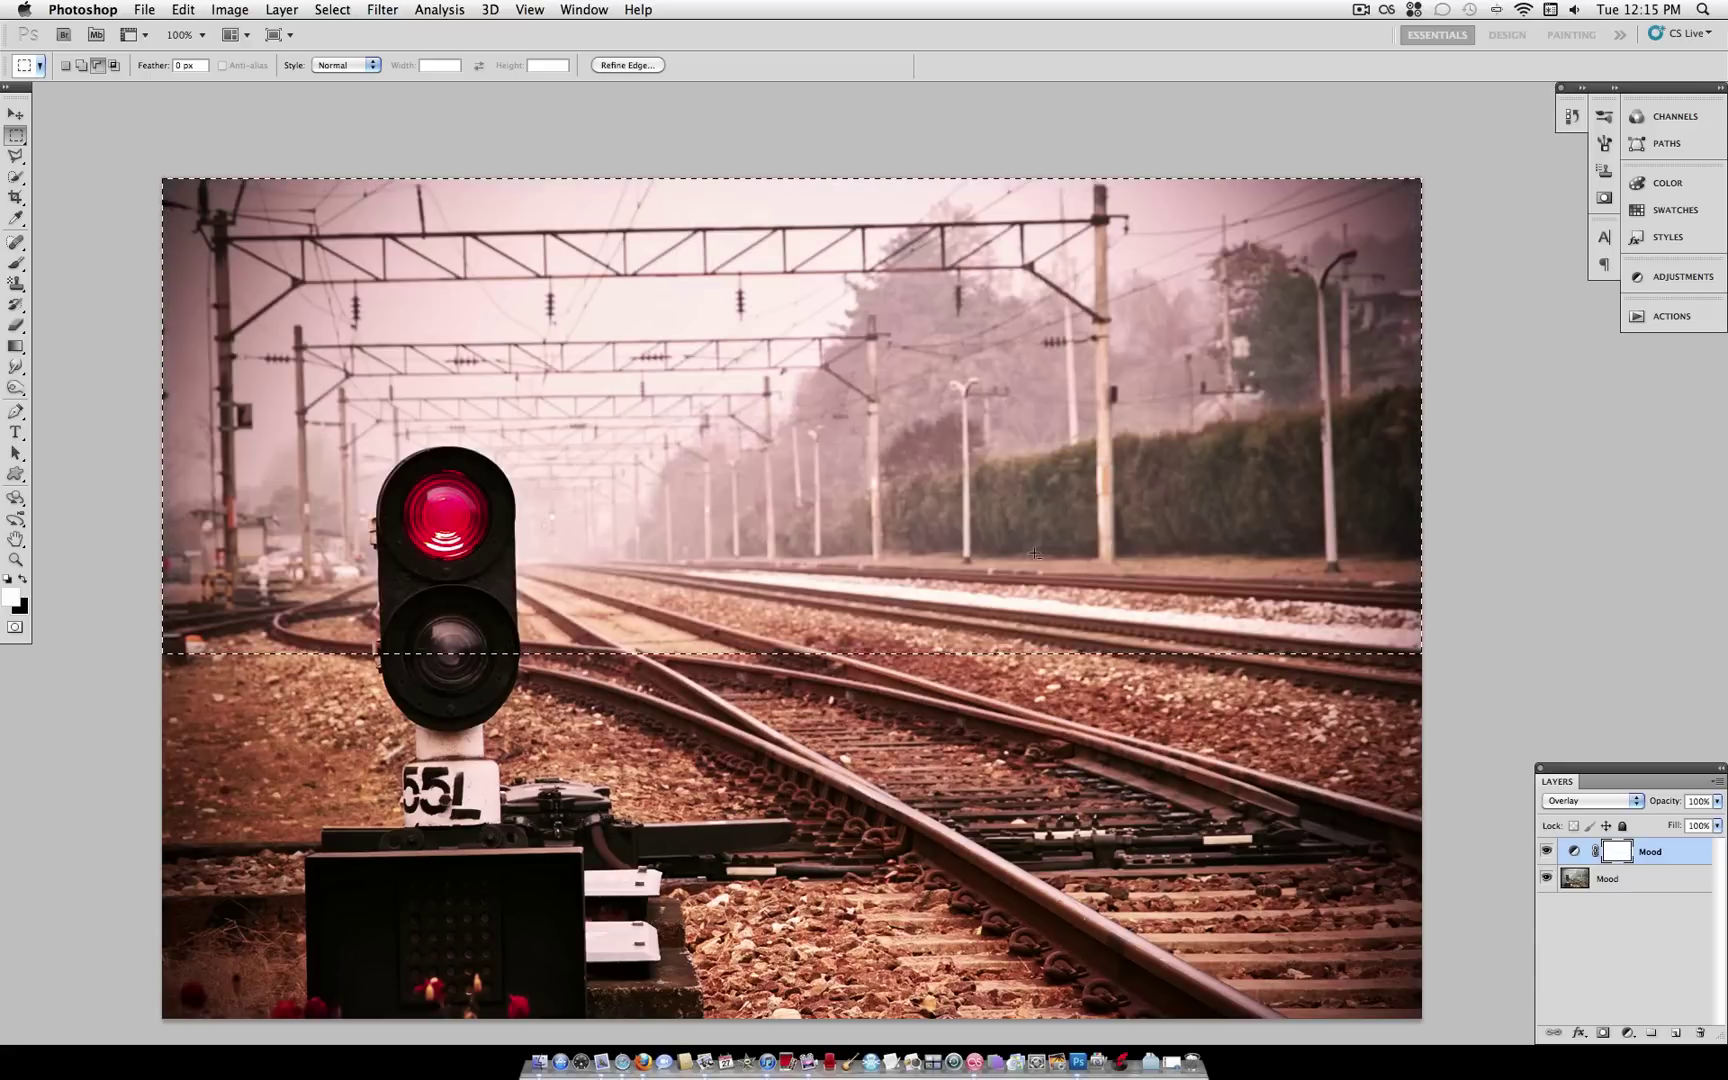
right_click(1034, 552)
left_click(1044, 563)
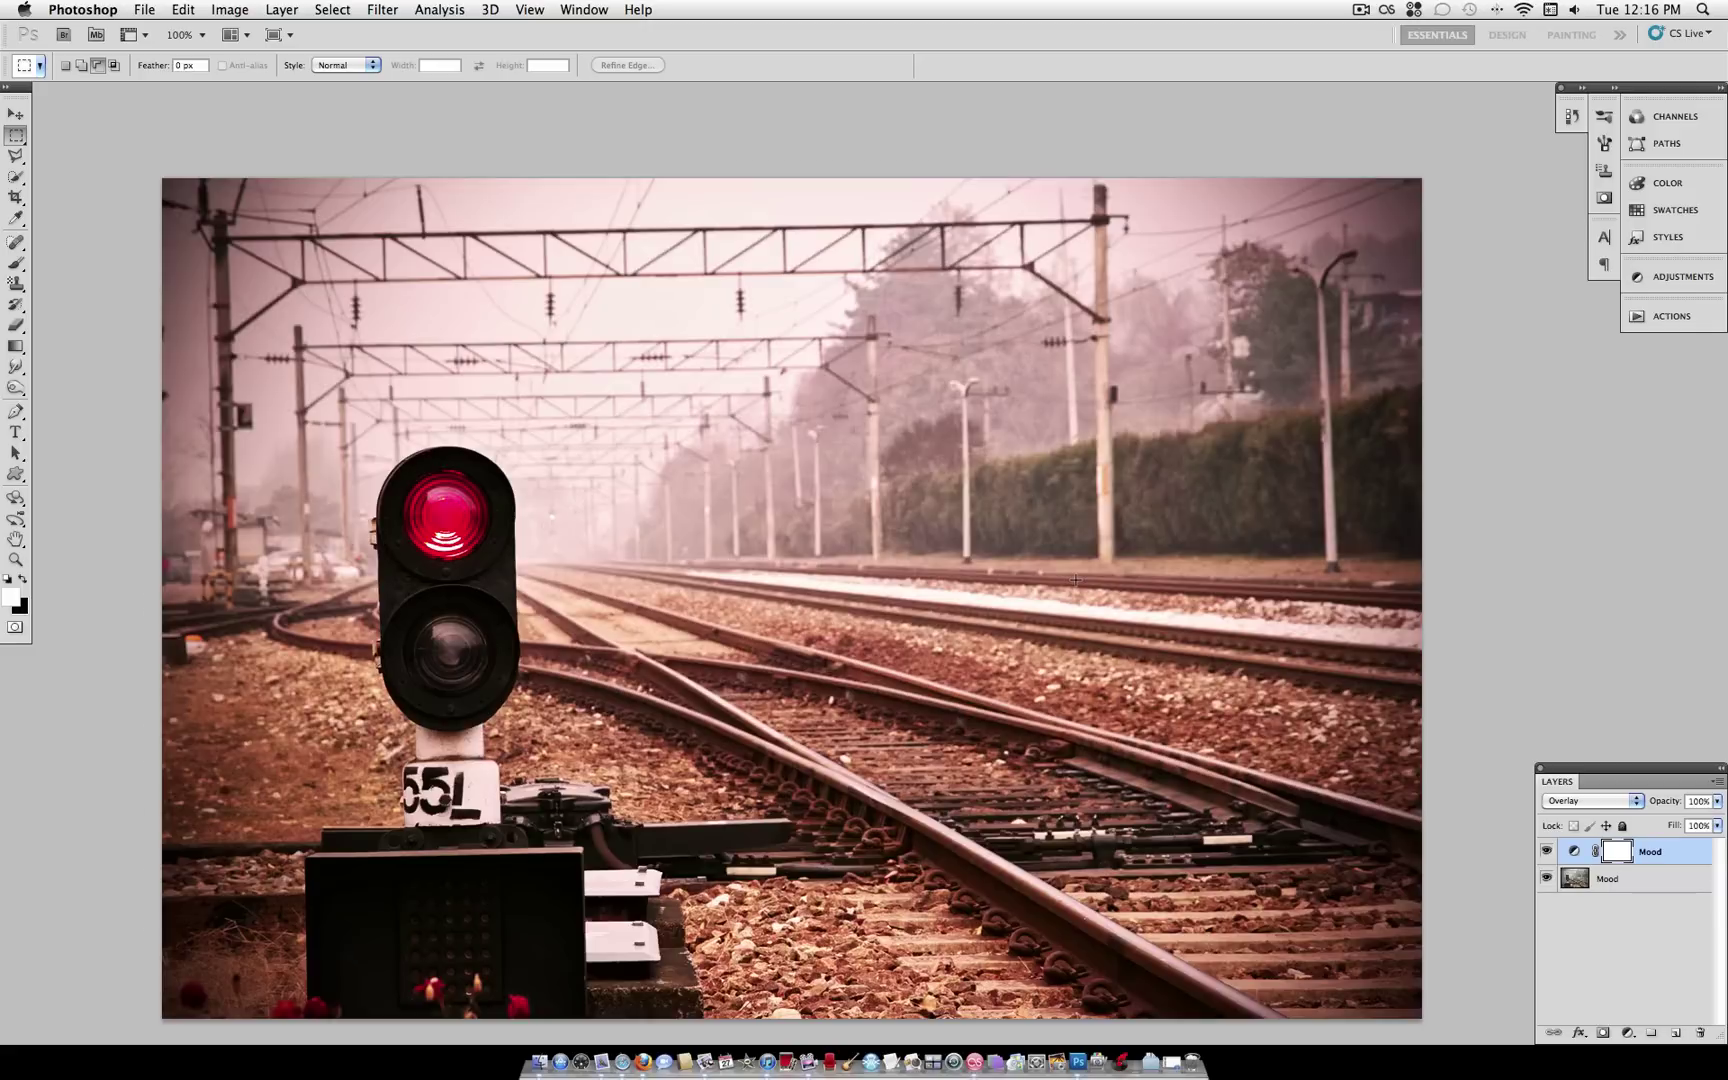
Step: Reopen the Mood filter settings and try the Warming Filter (81) and (85) presets
scroll(1075, 579, "down", 1)
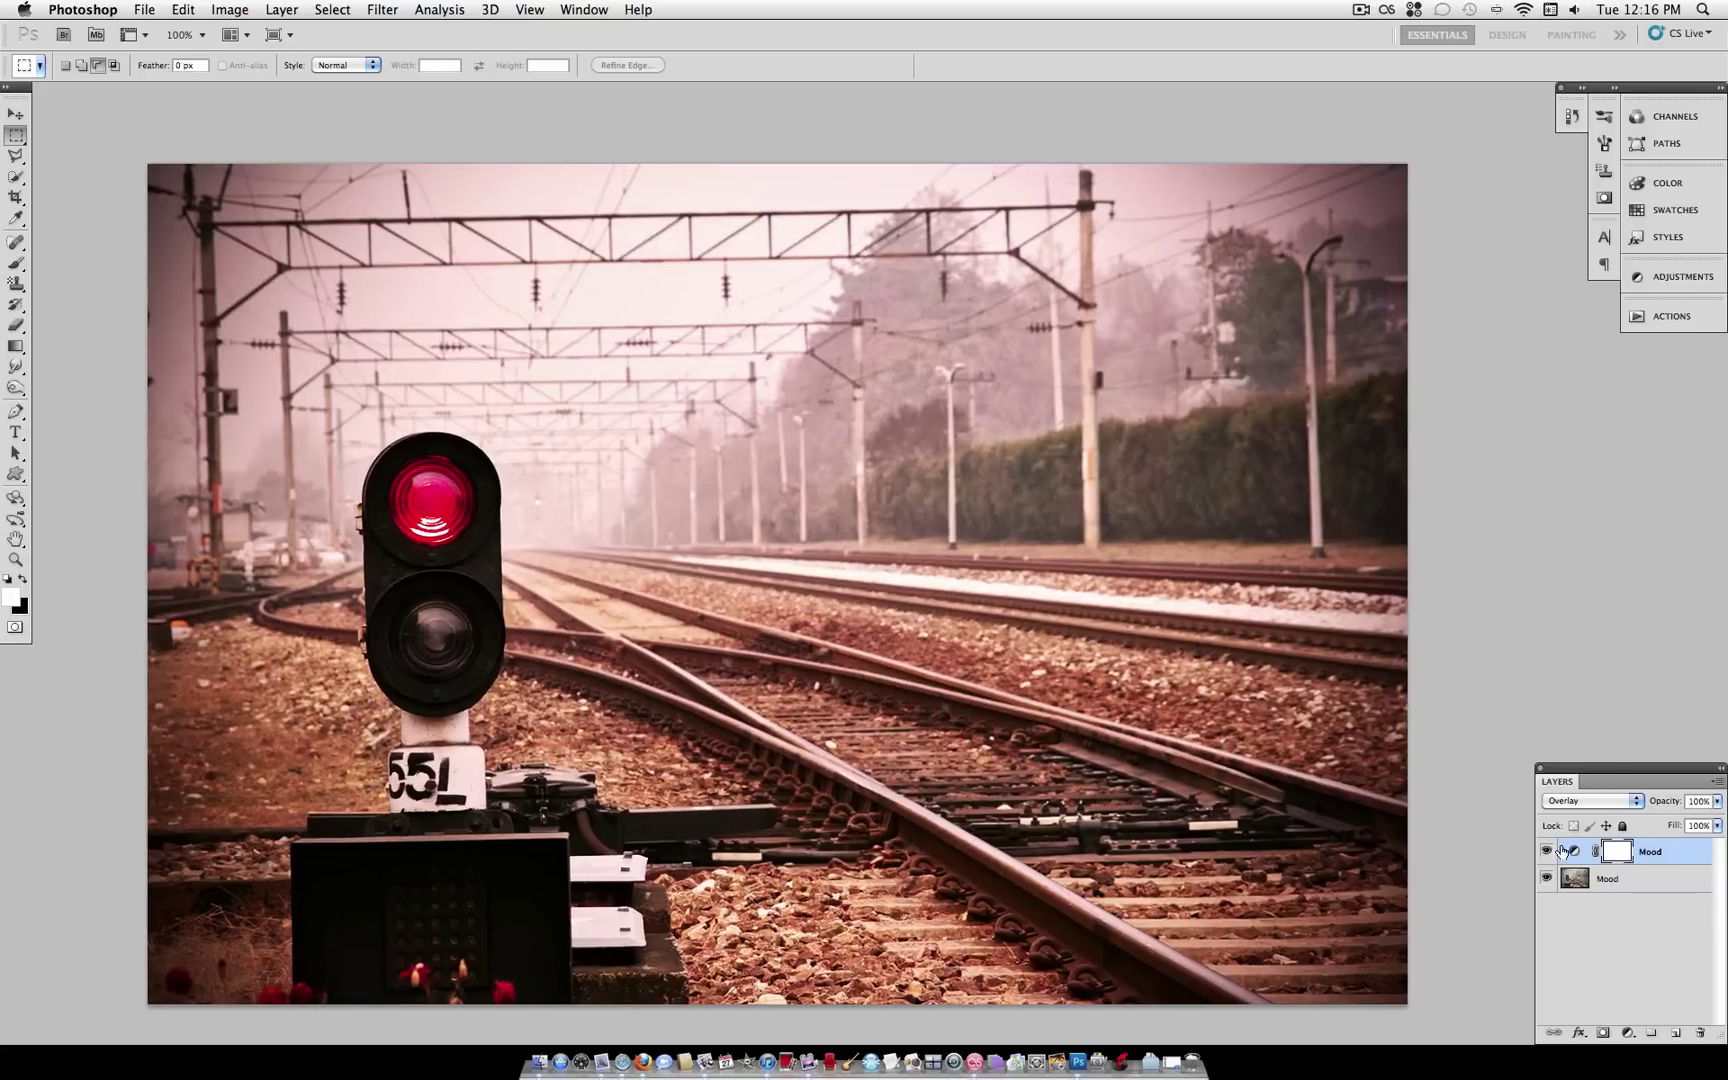
double_click(1575, 852)
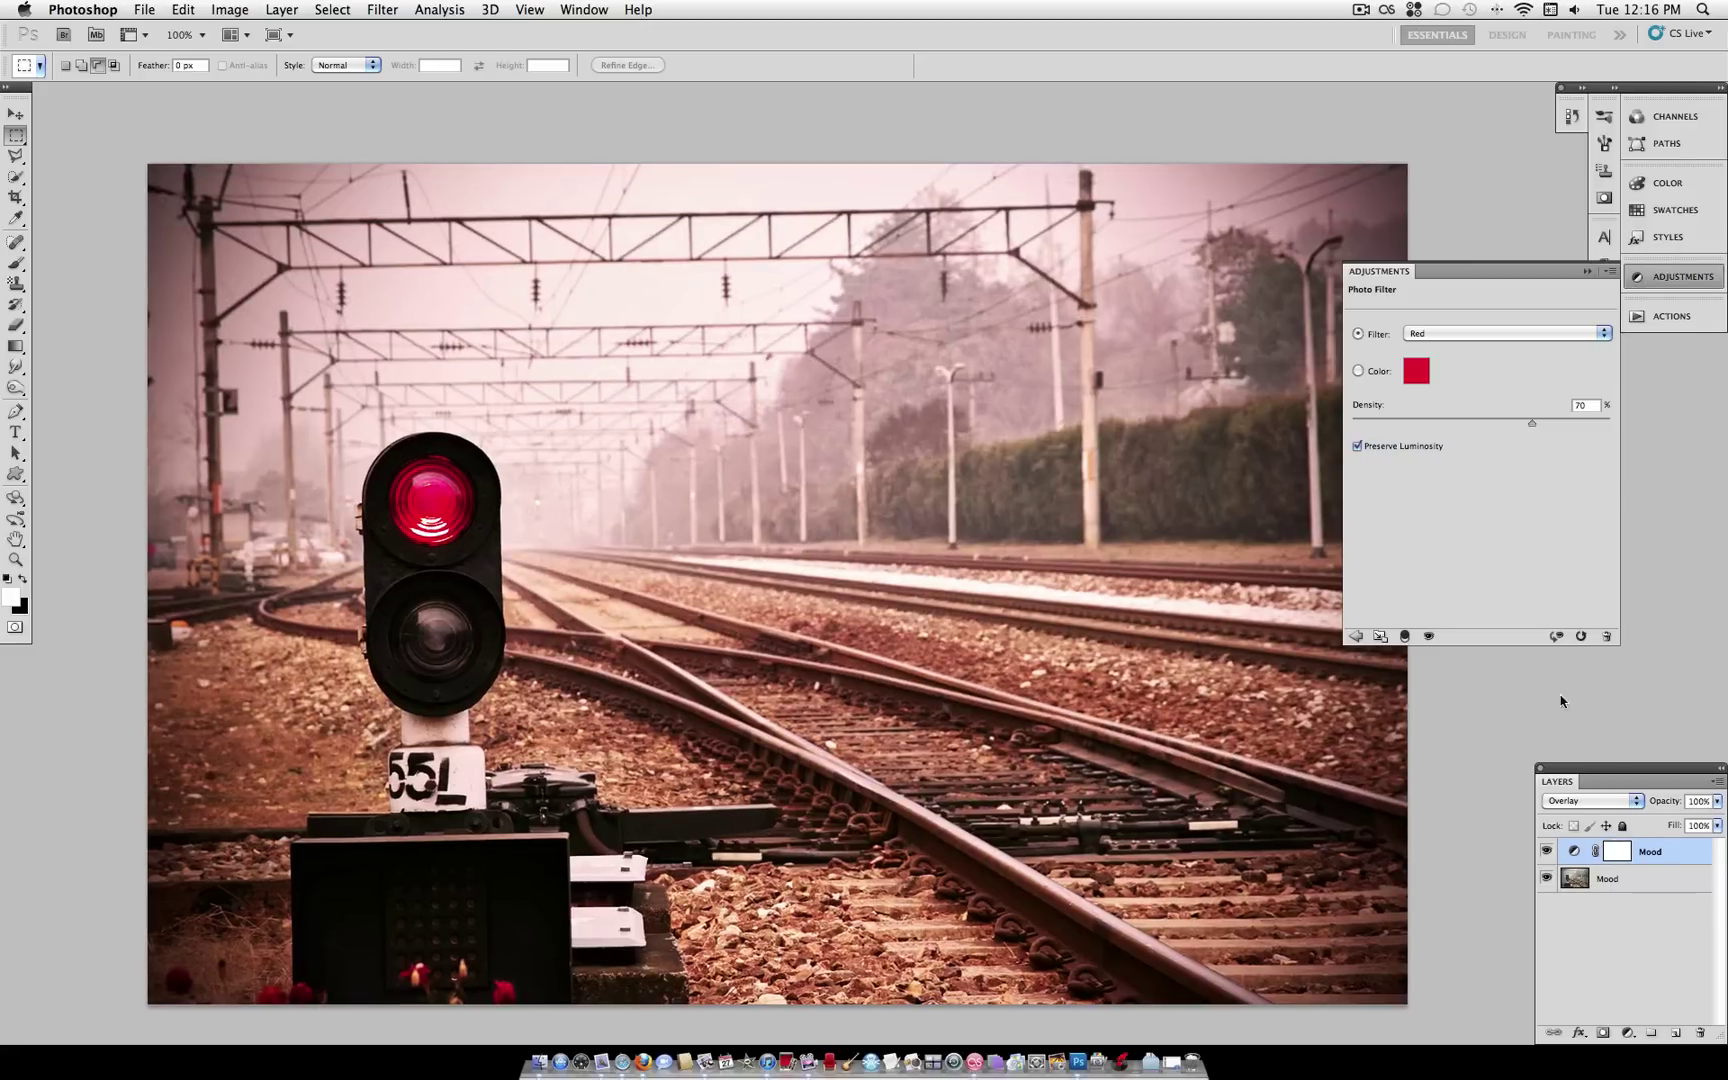
left_click(1465, 336)
left_click(1466, 281)
left_click(1460, 335)
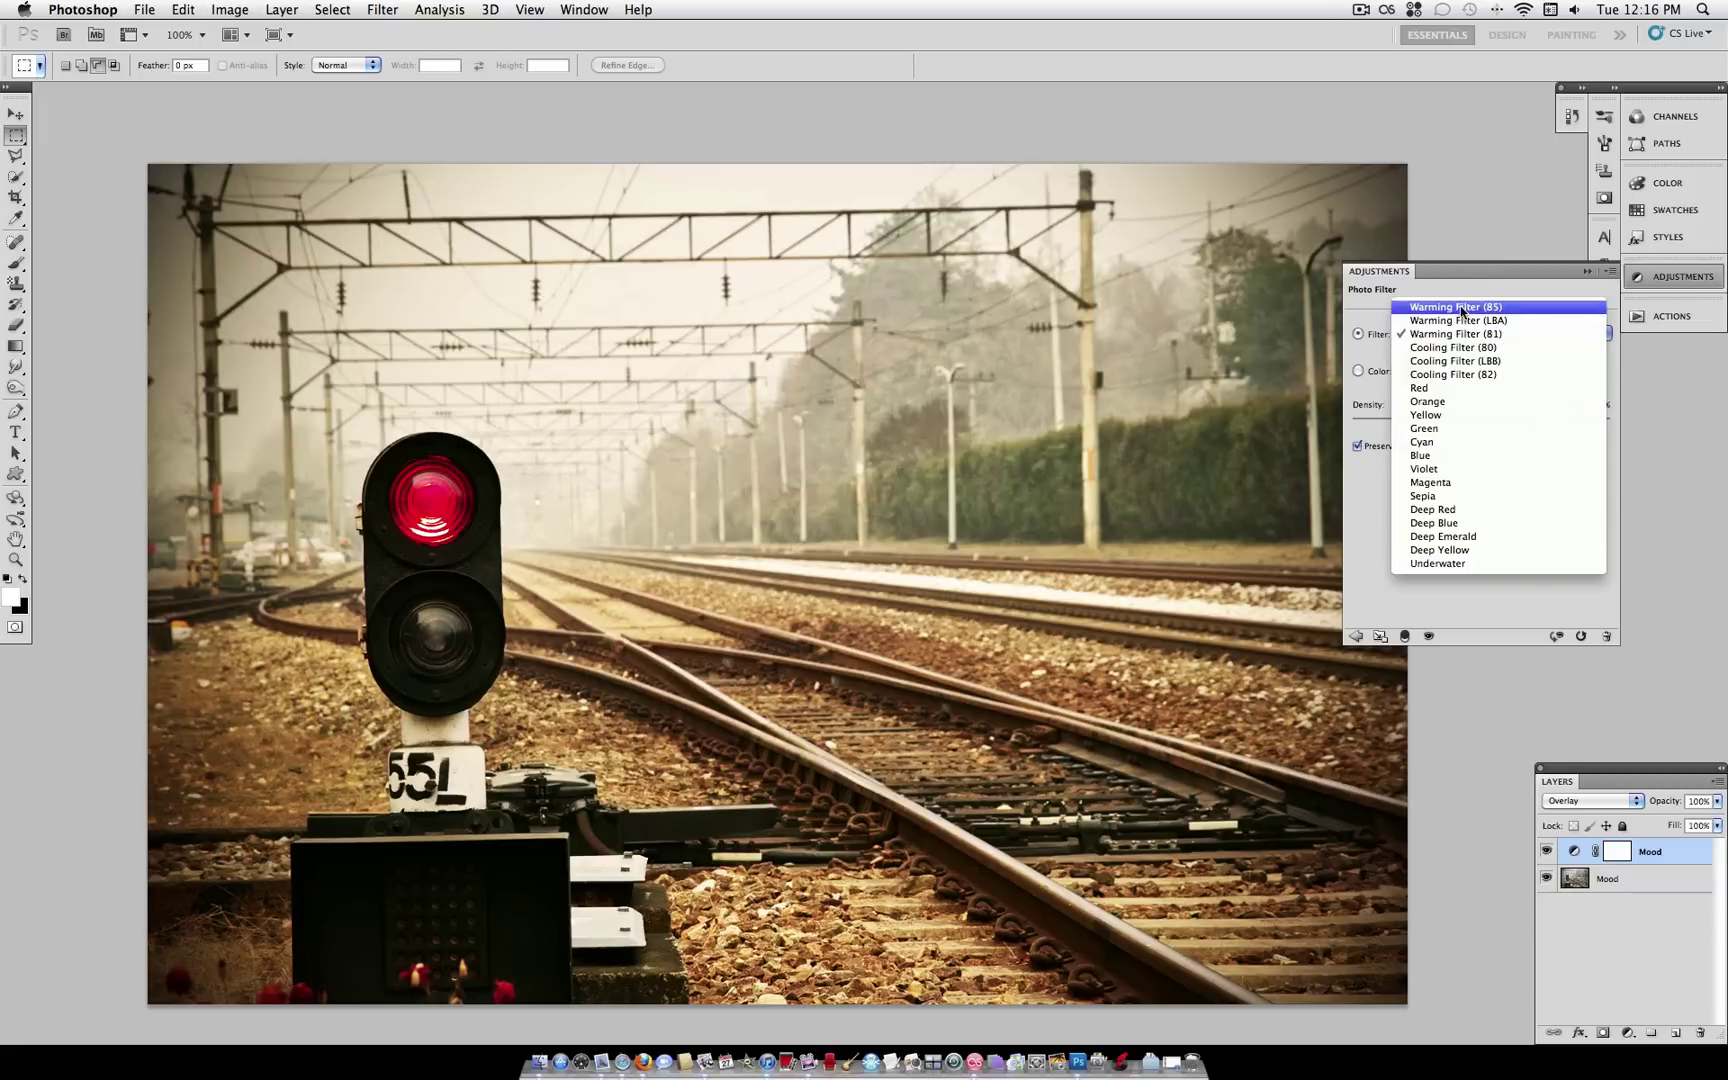
left_click(1461, 311)
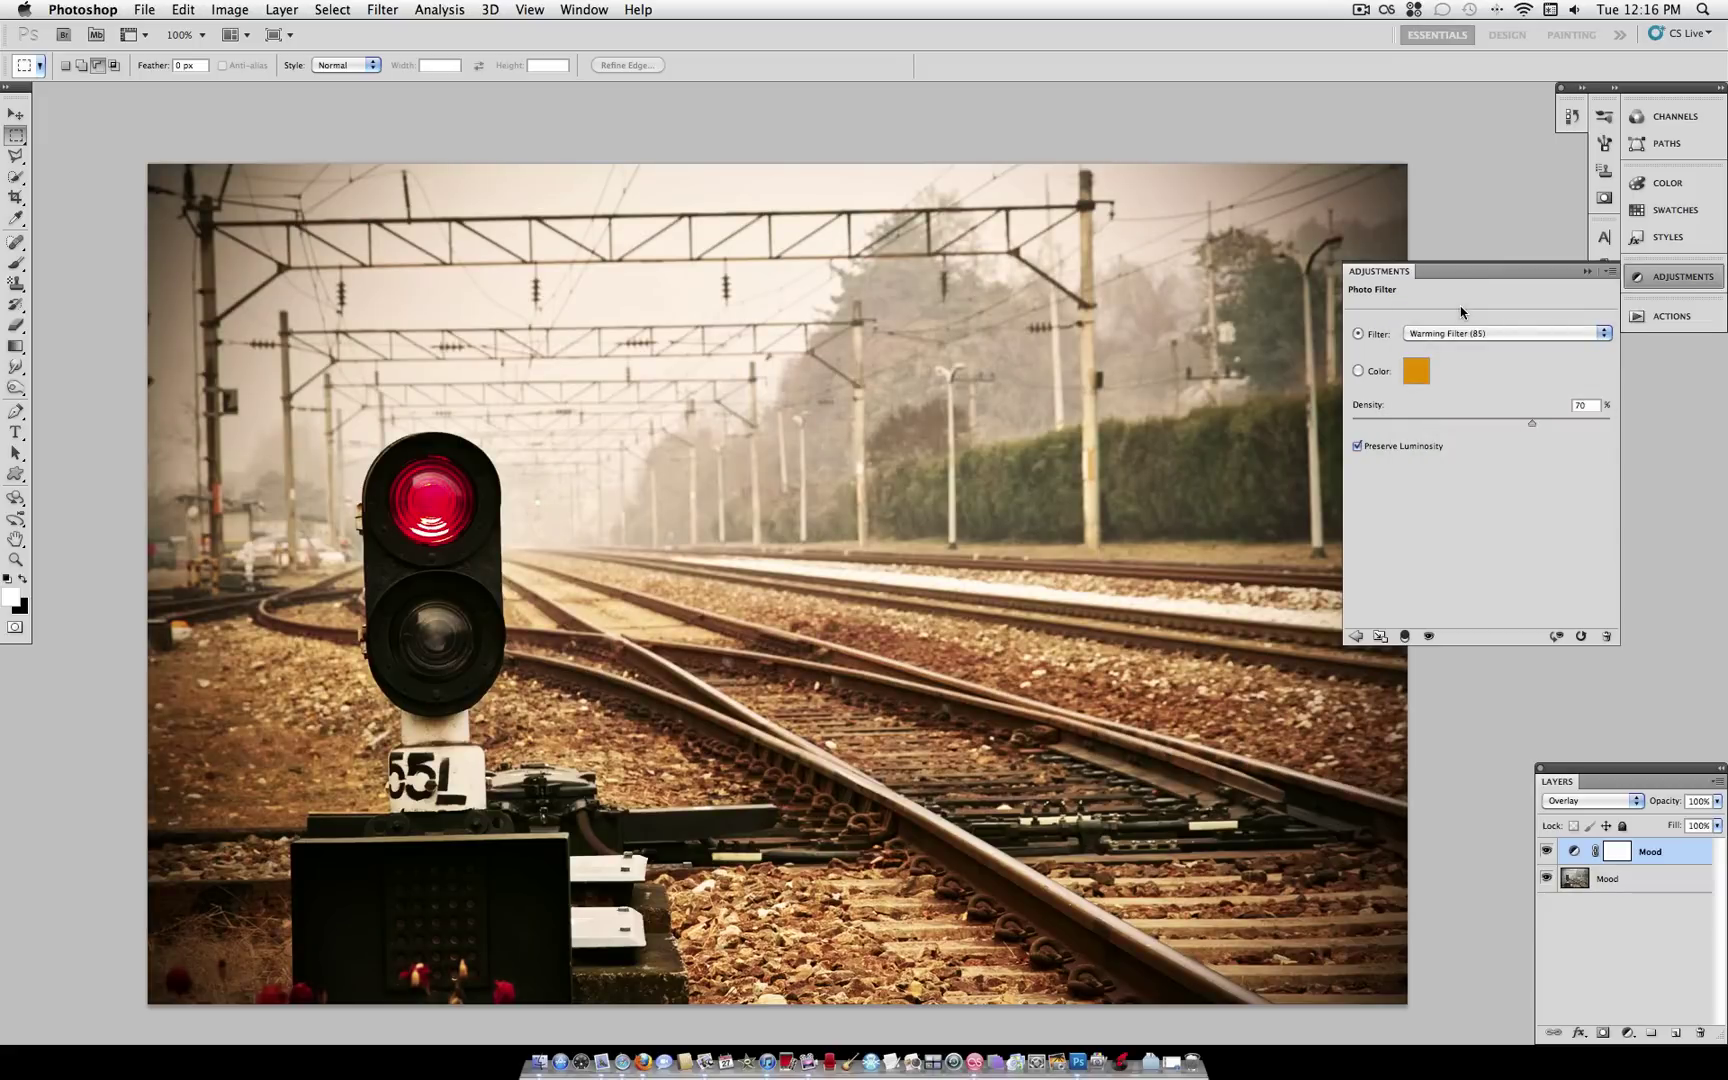
left_click(1372, 447)
left_click(1372, 447)
Step: Switch the Mood filter to Deep Blue at 69% density with Preserve Luminosity off
left_click(1444, 338)
left_click(1442, 481)
left_click(1452, 339)
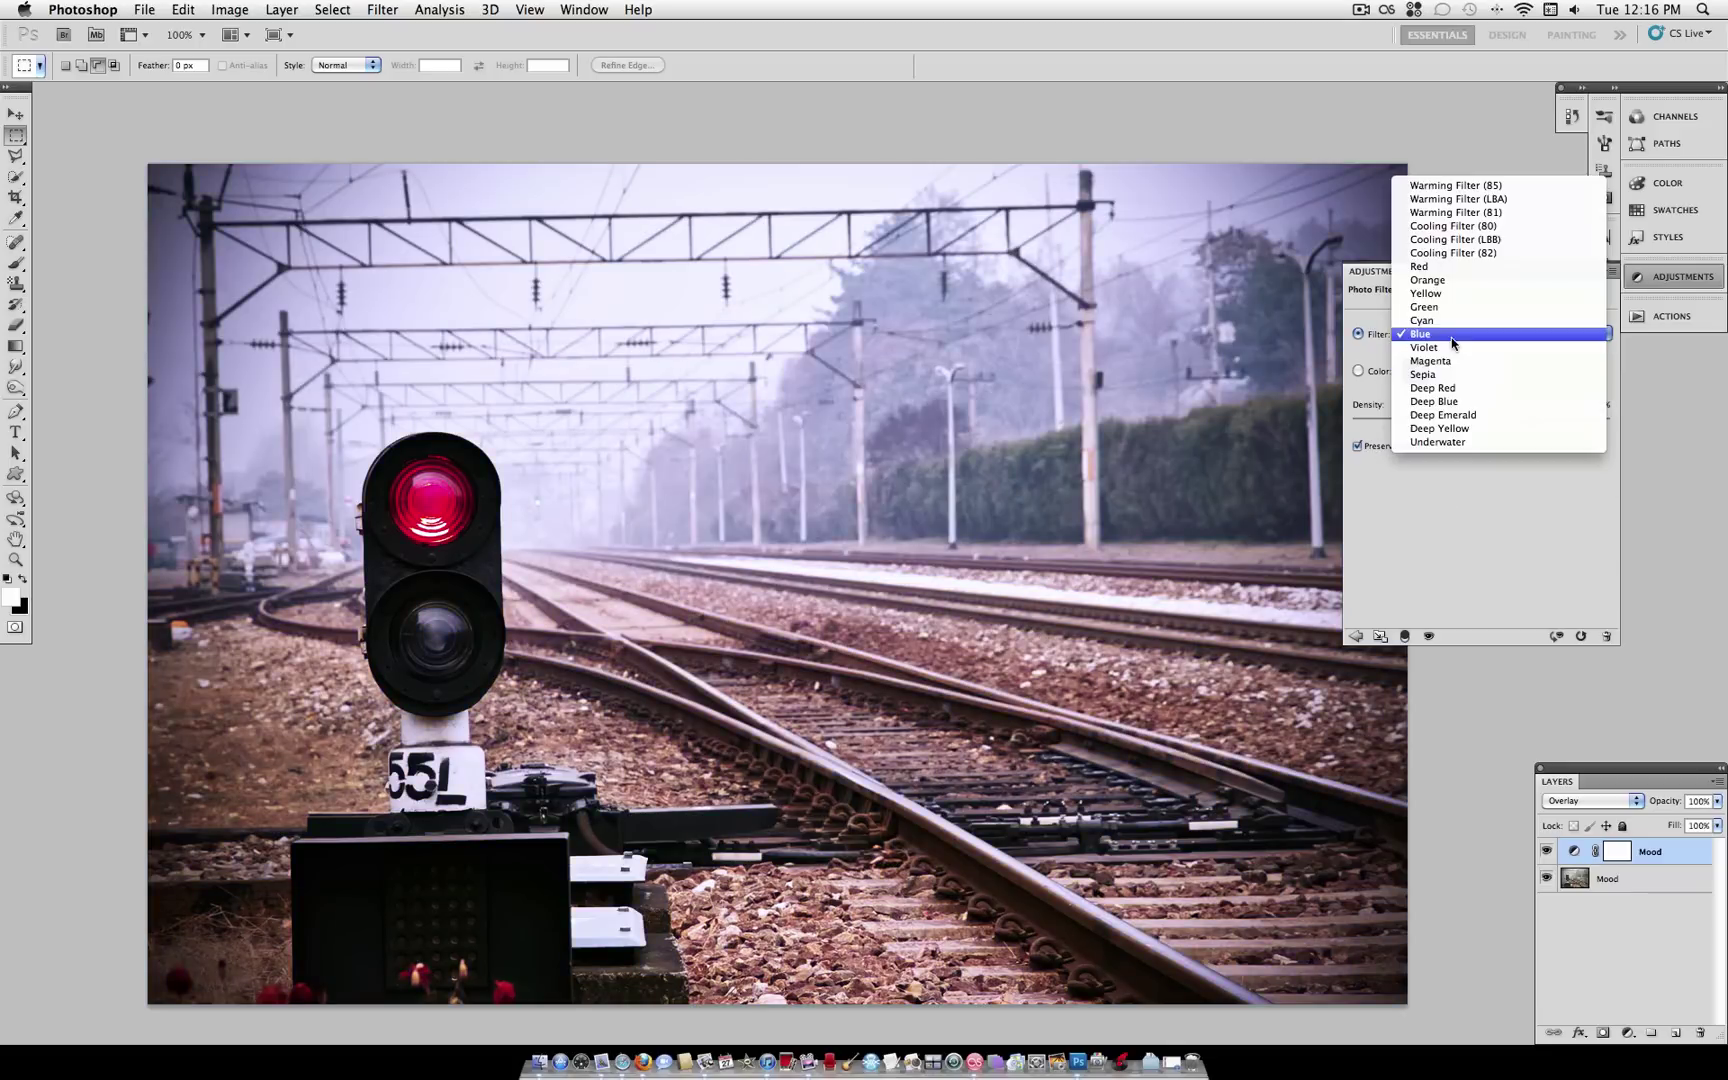
left_click(1442, 399)
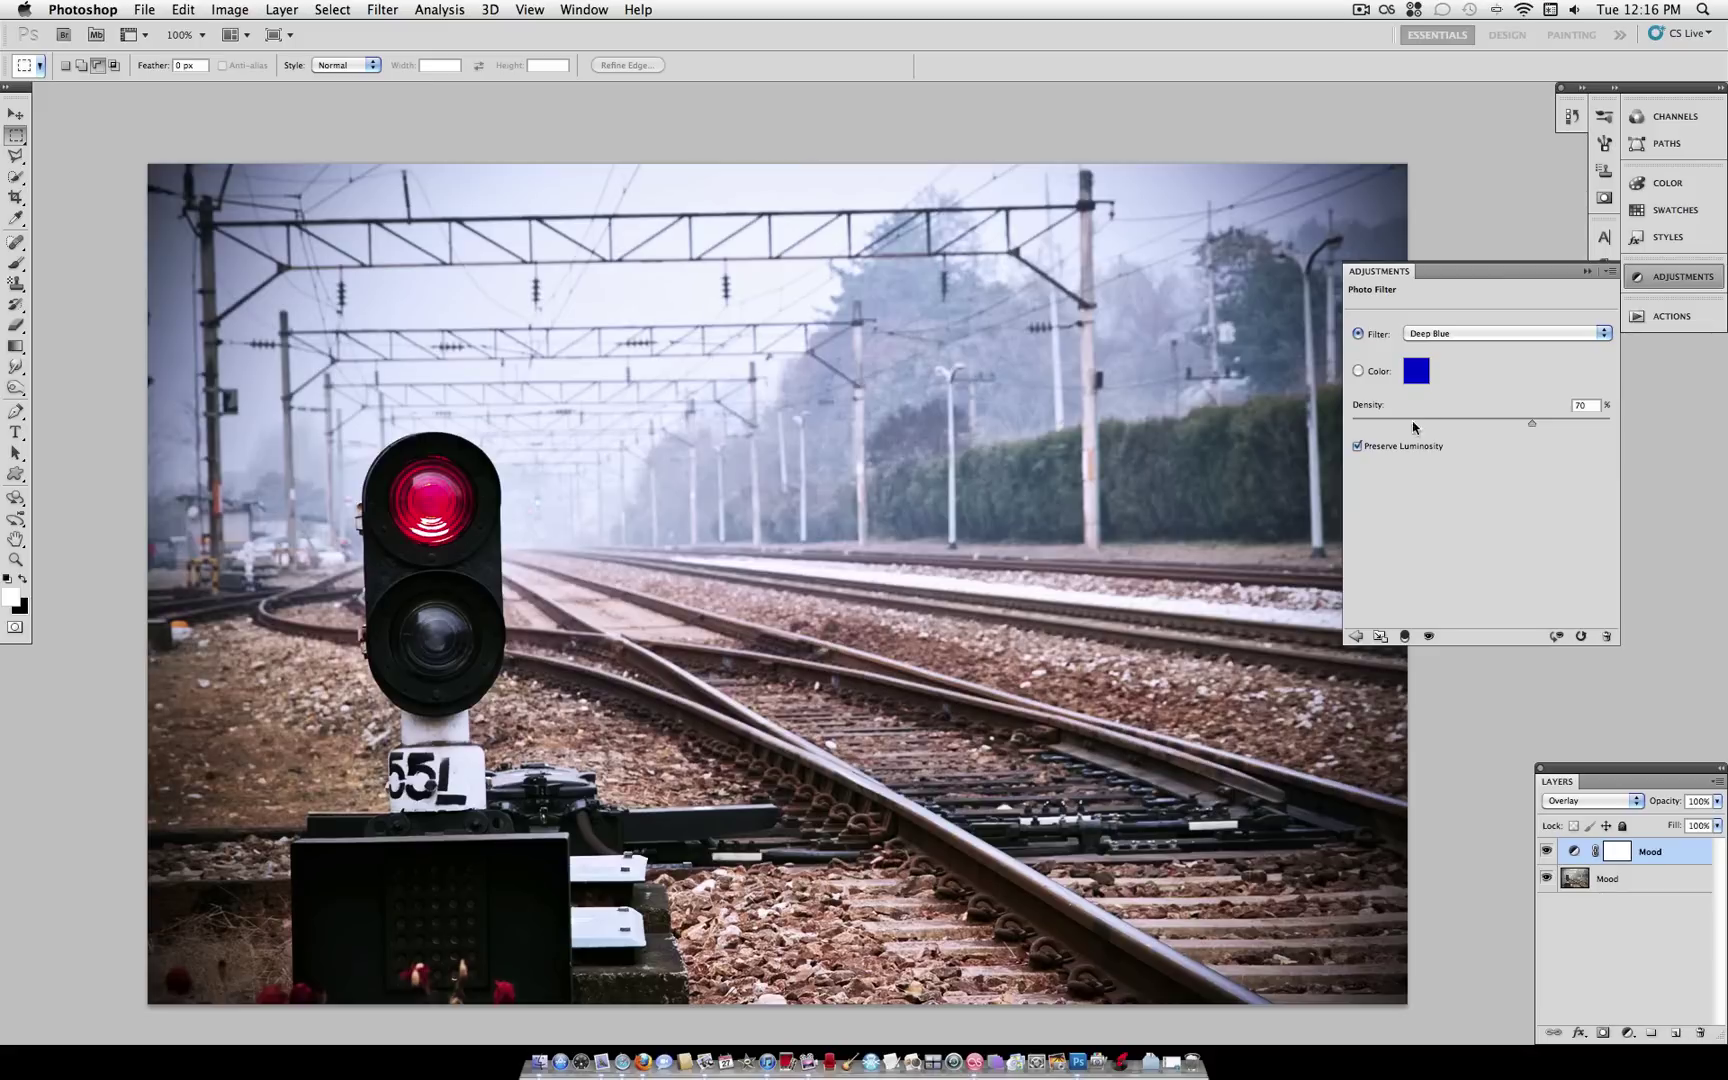
left_click_drag(1532, 424, 1553, 426)
left_click(1418, 447)
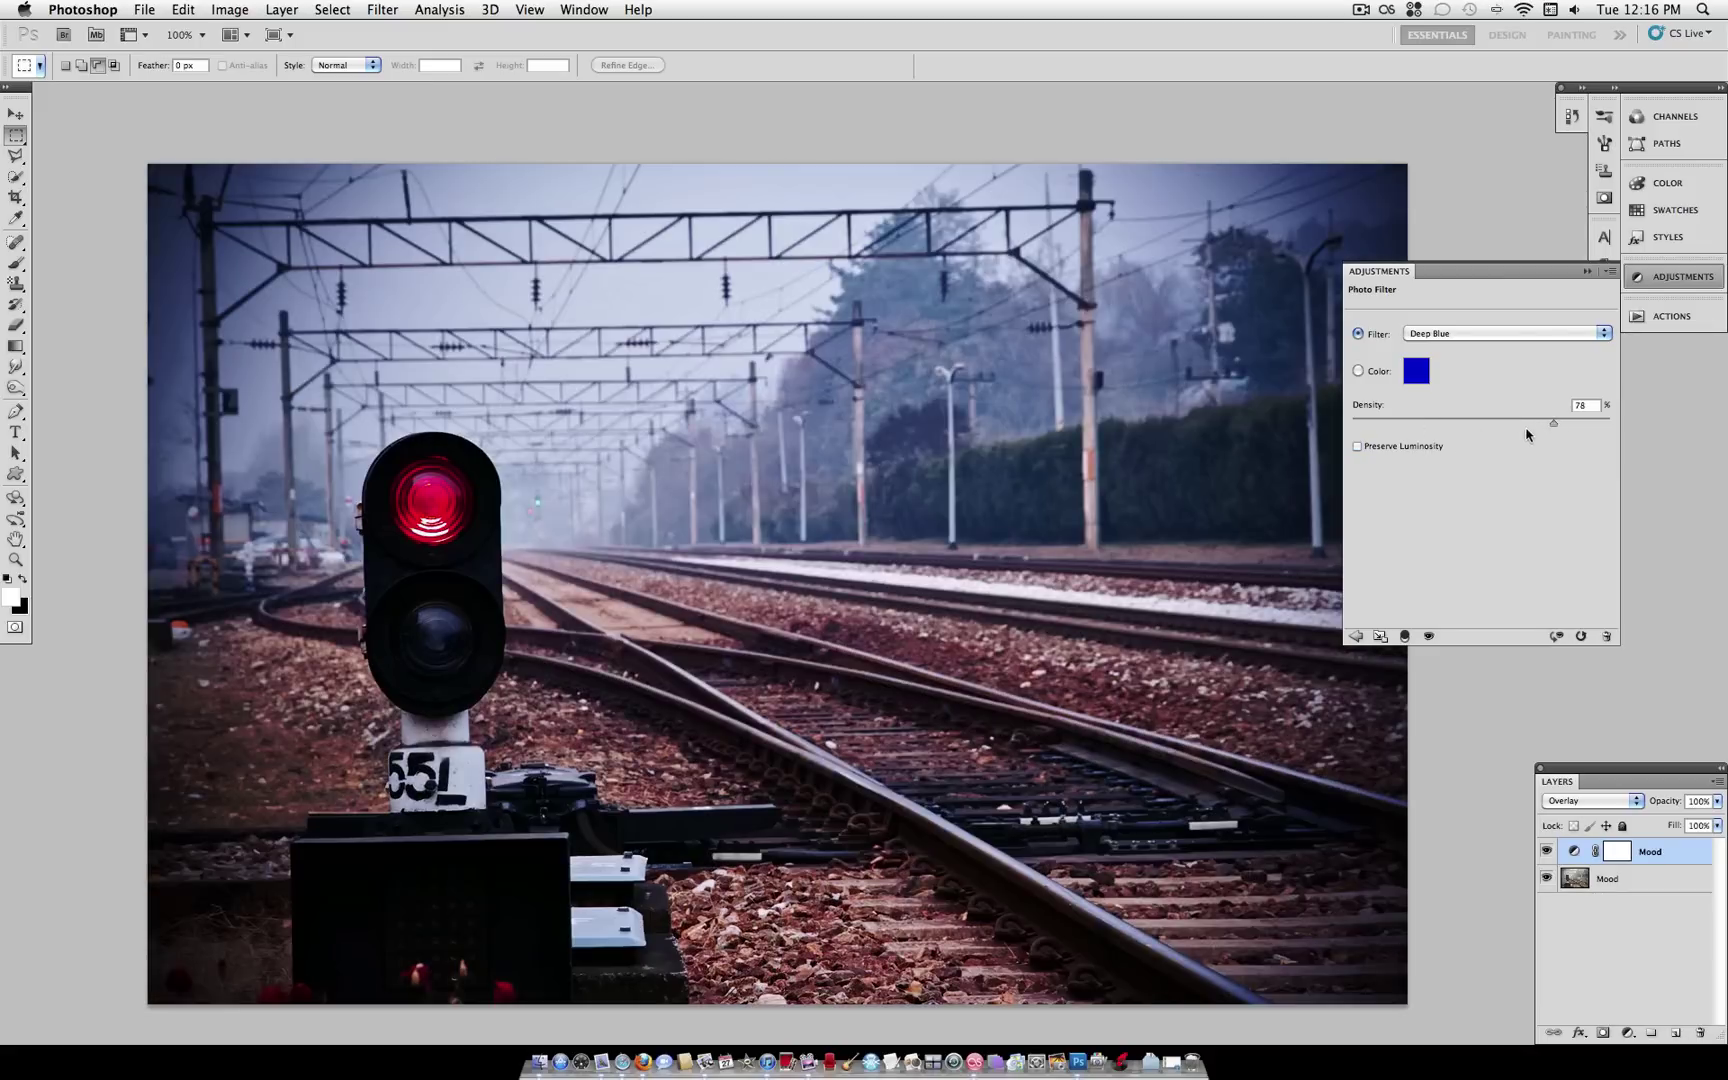
left_click_drag(1510, 424, 1529, 428)
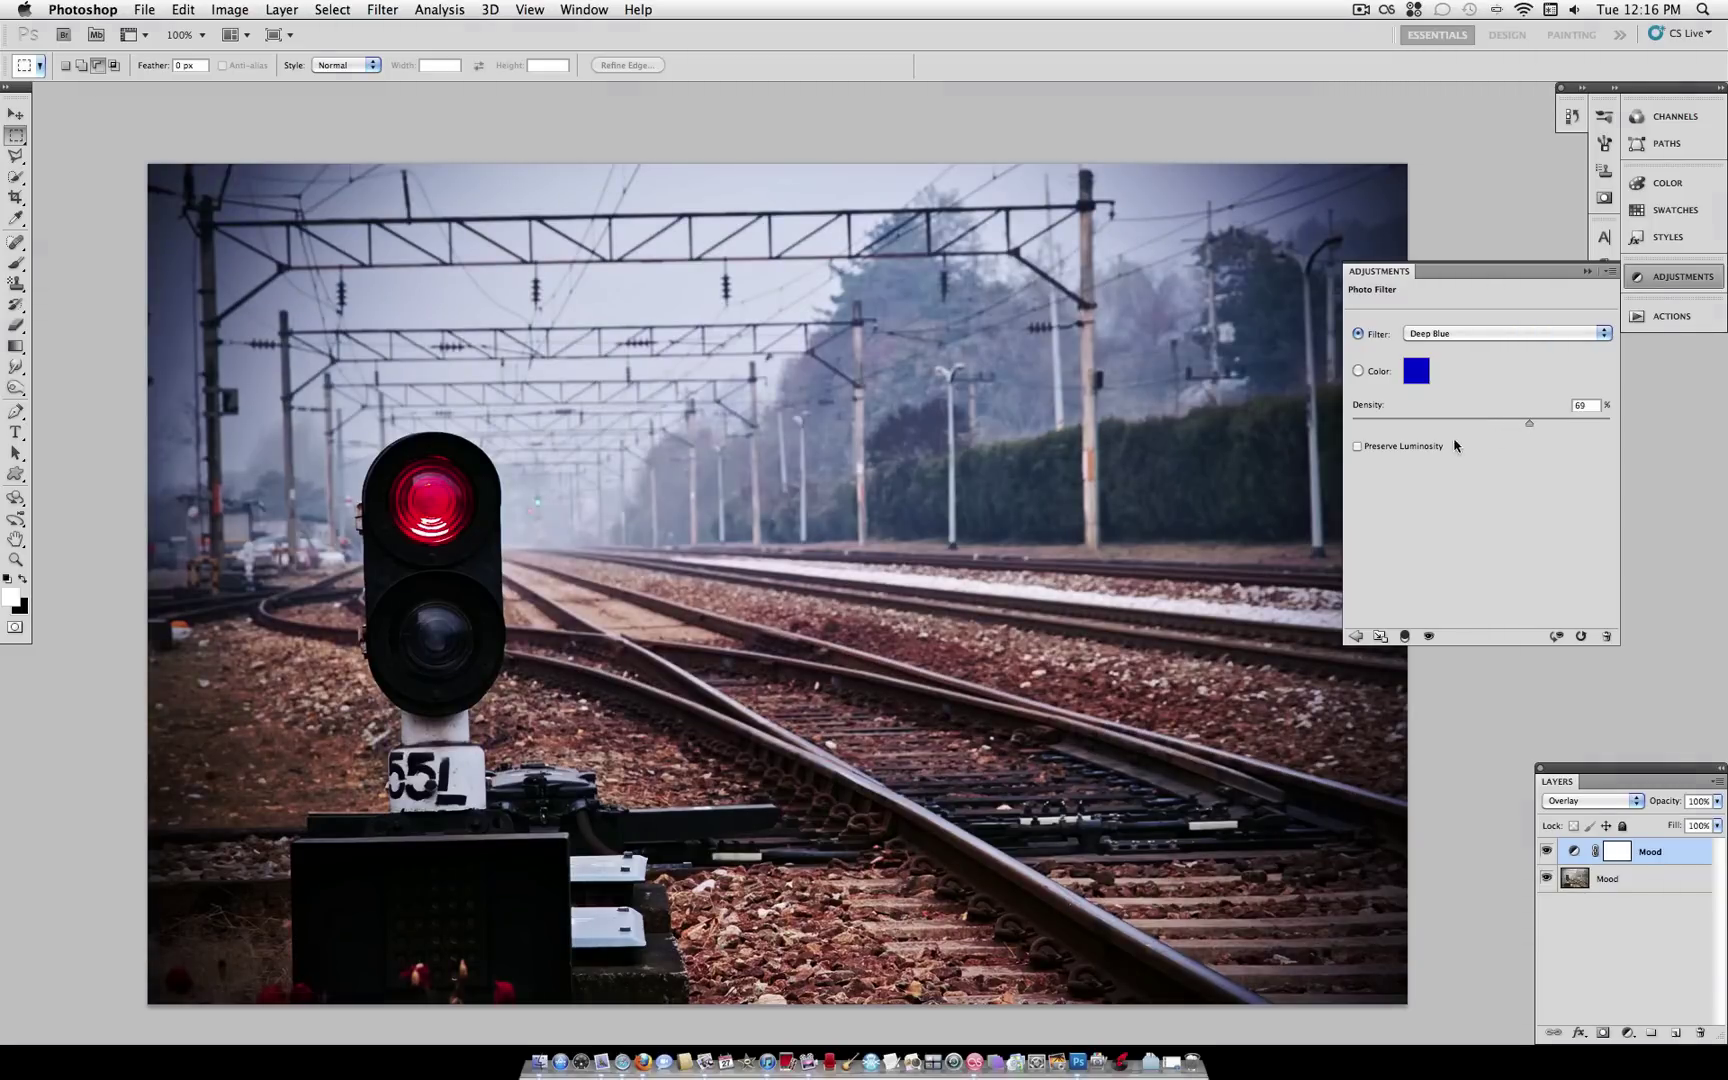
left_click(1421, 449)
left_click(1421, 449)
Step: Add a second Photo Filter adjustment layer, Photo Filter 1
left_click(1699, 284)
left_click(283, 9)
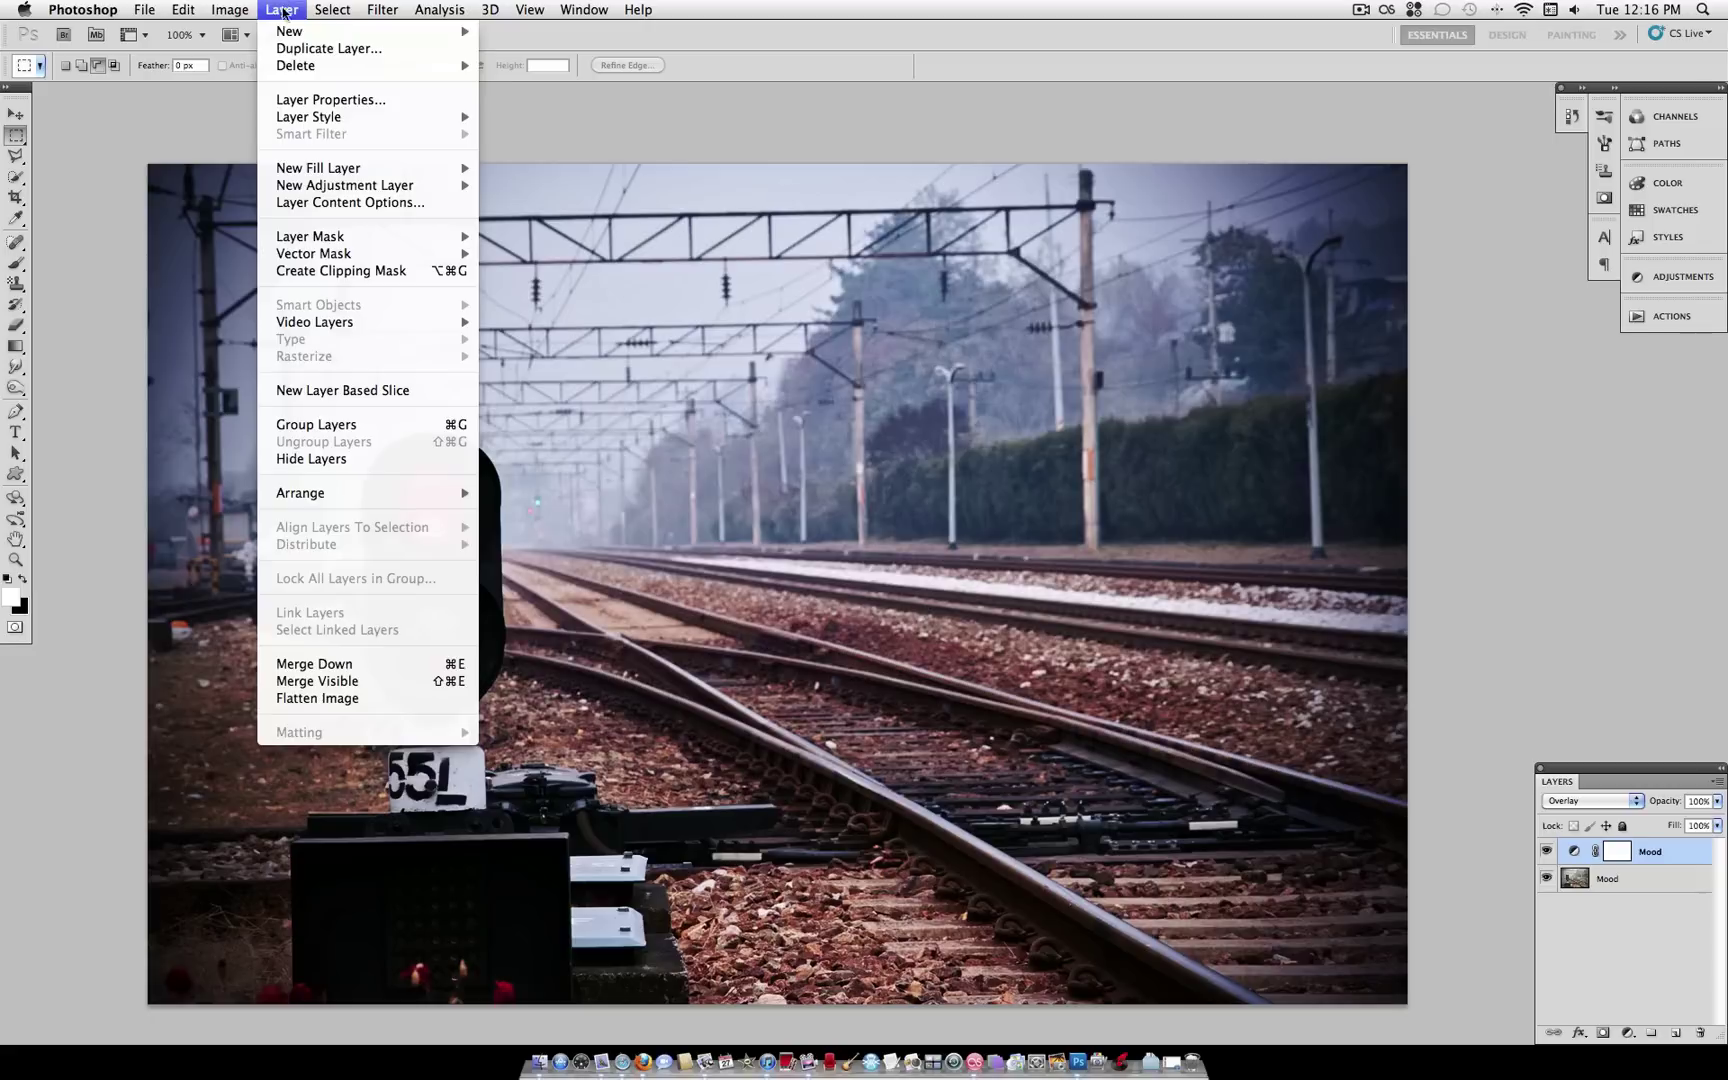
mouse_move(362, 186)
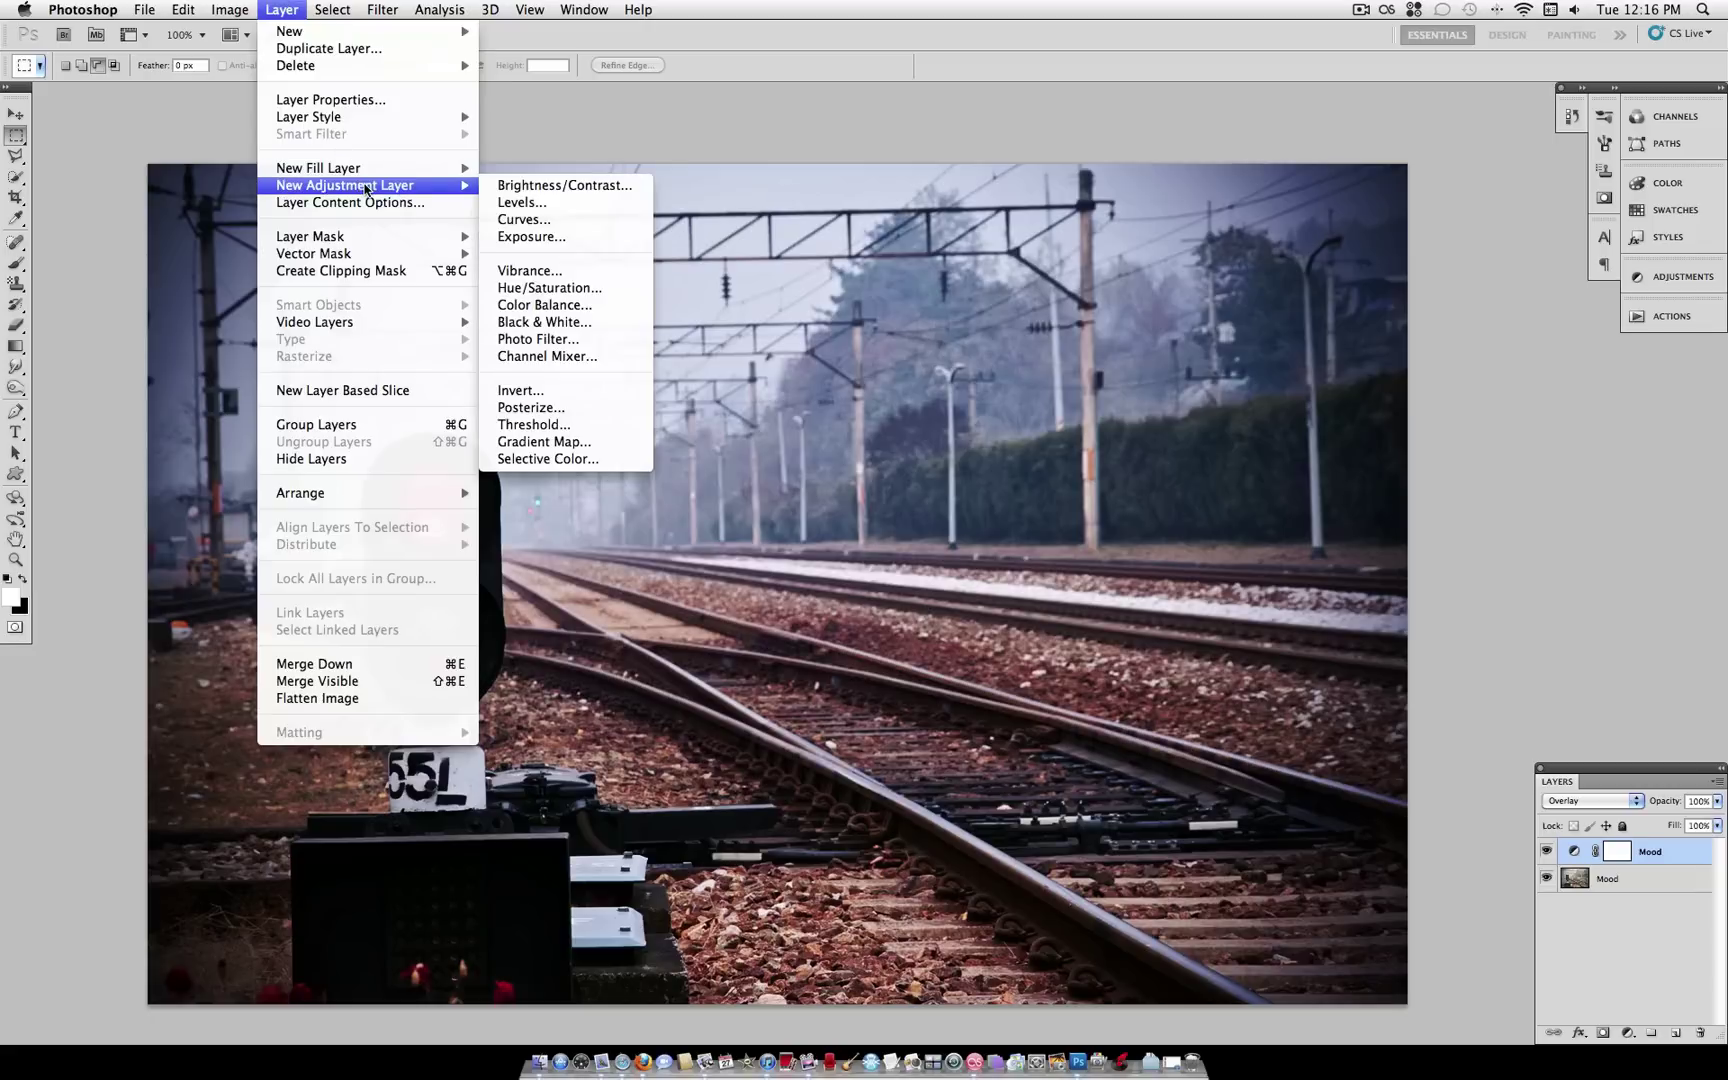
left_click(530, 339)
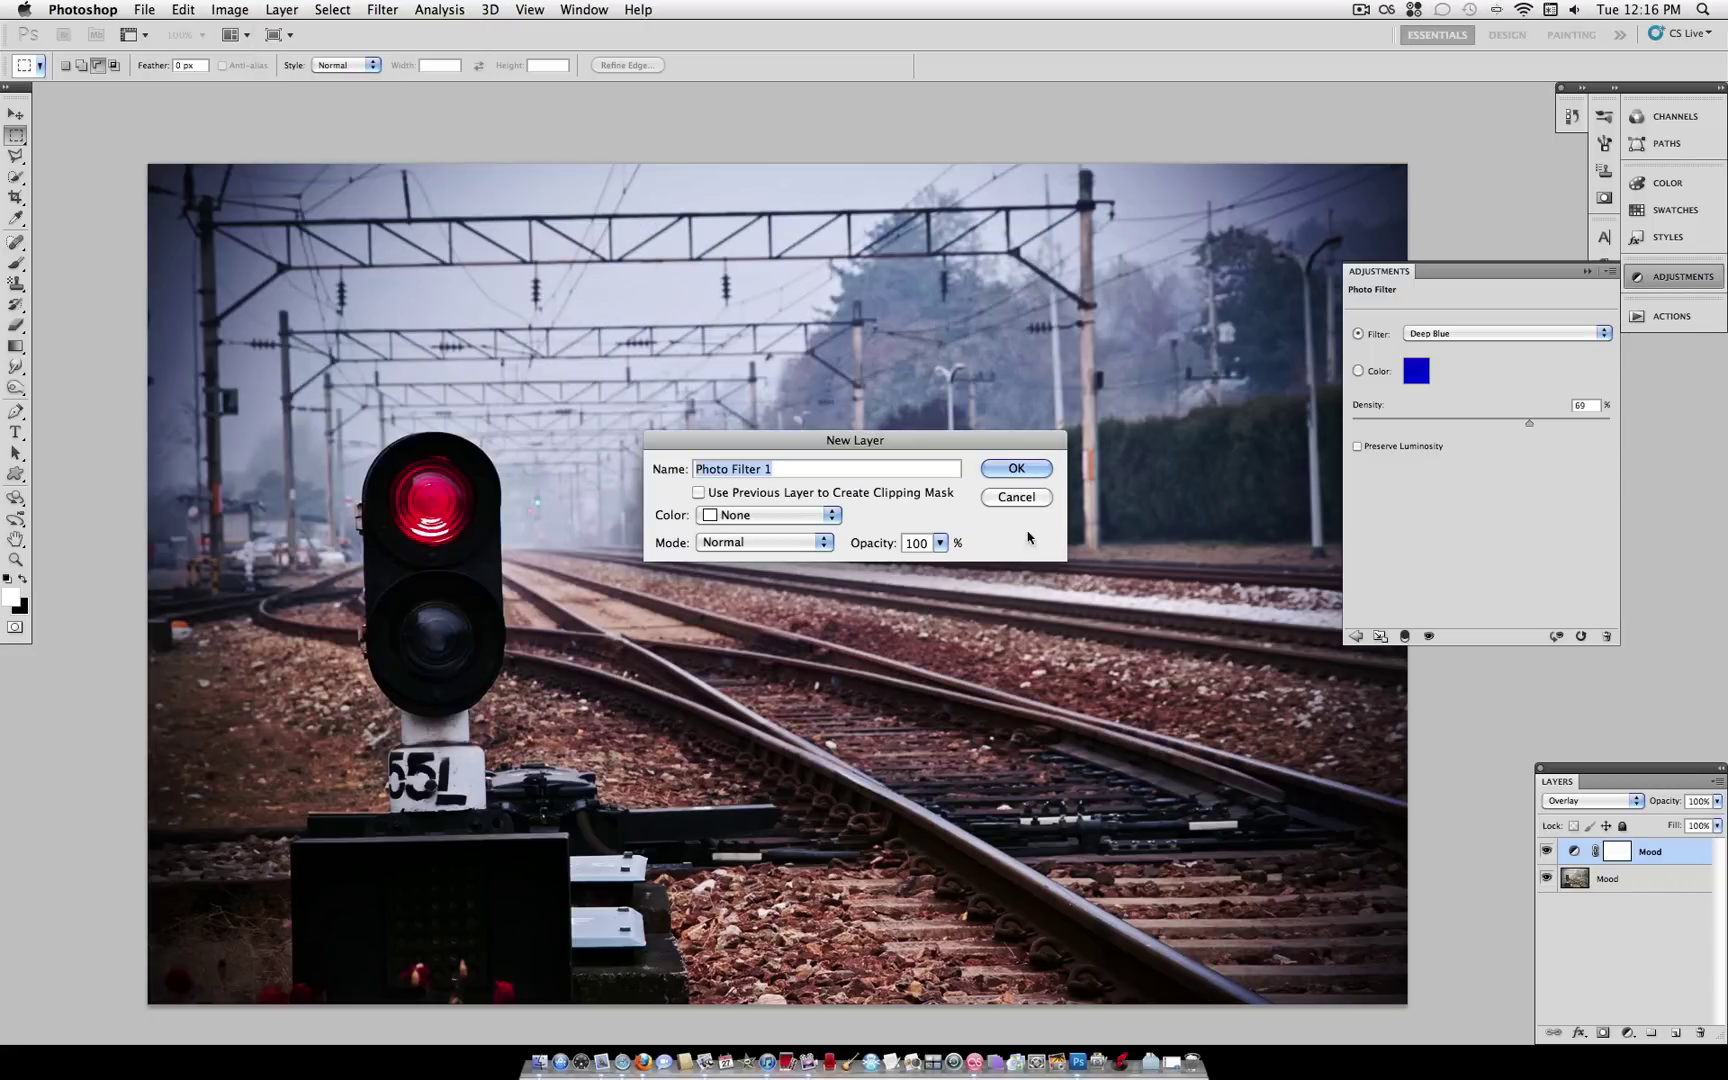
left_click(1016, 469)
Step: Set Photo Filter 1 to Yellow at 45% density with Preserve Luminosity on
left_click(1527, 337)
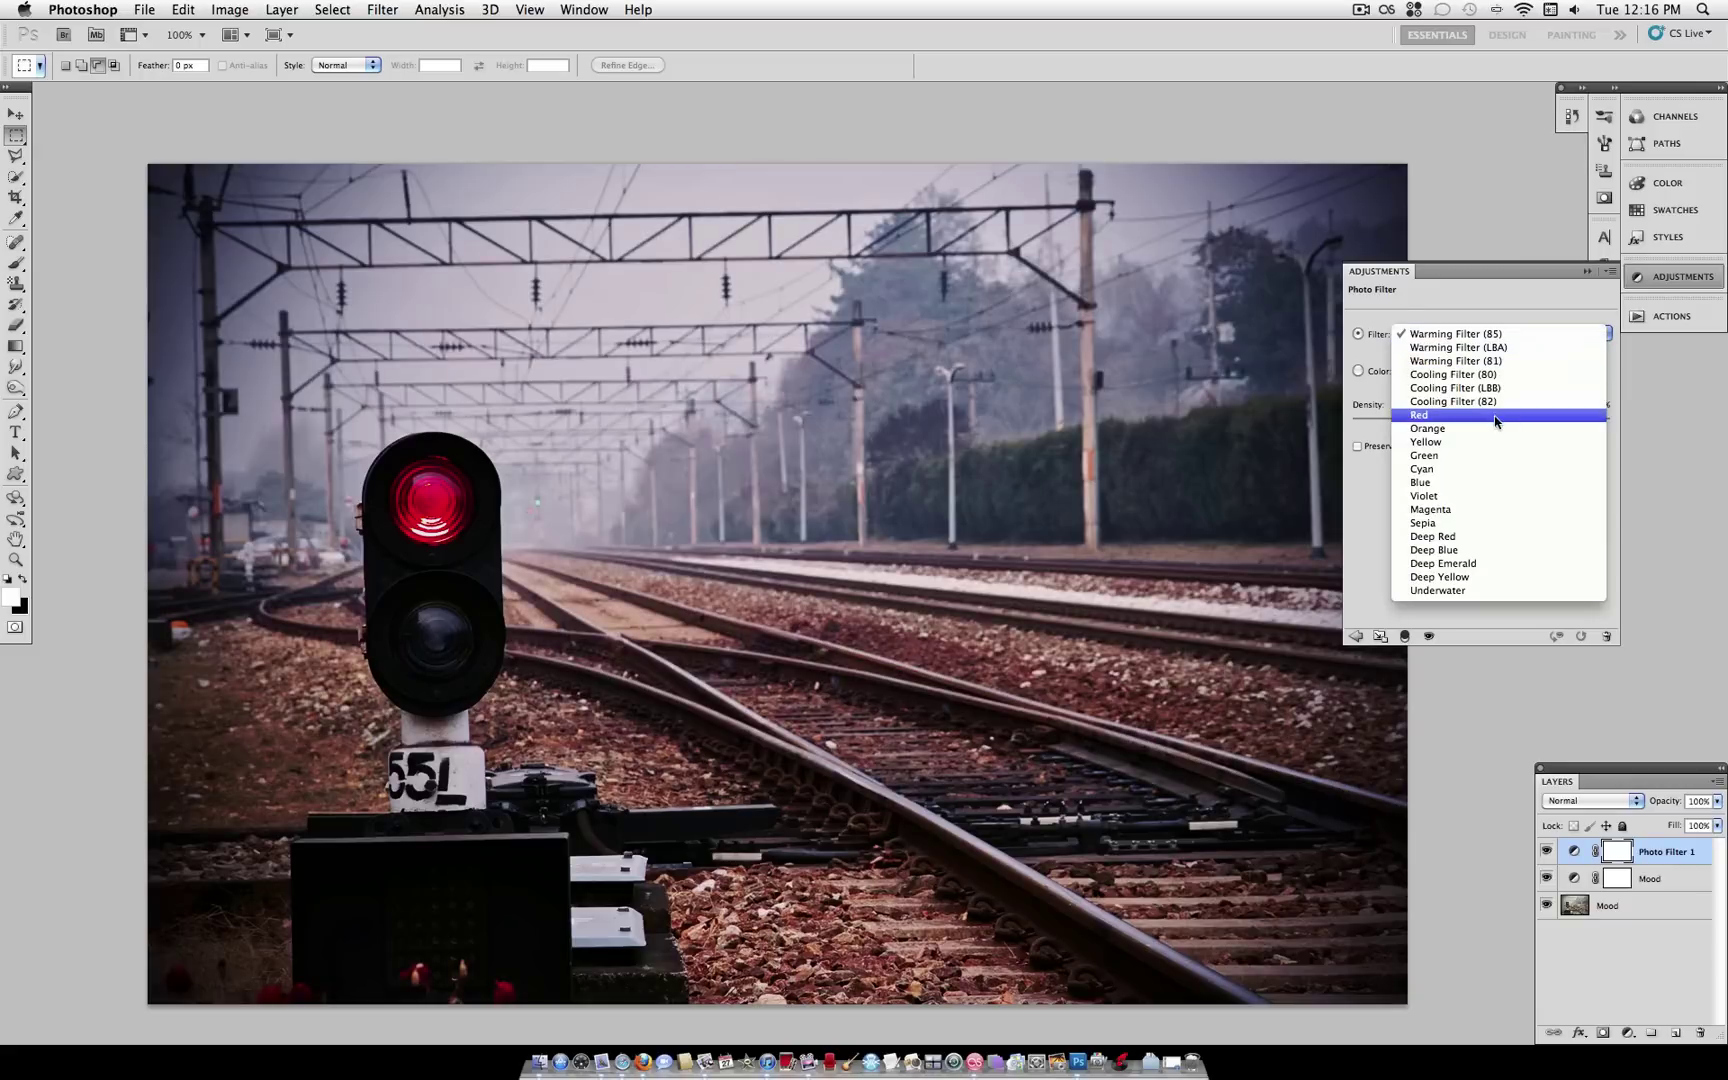
left_click(1489, 443)
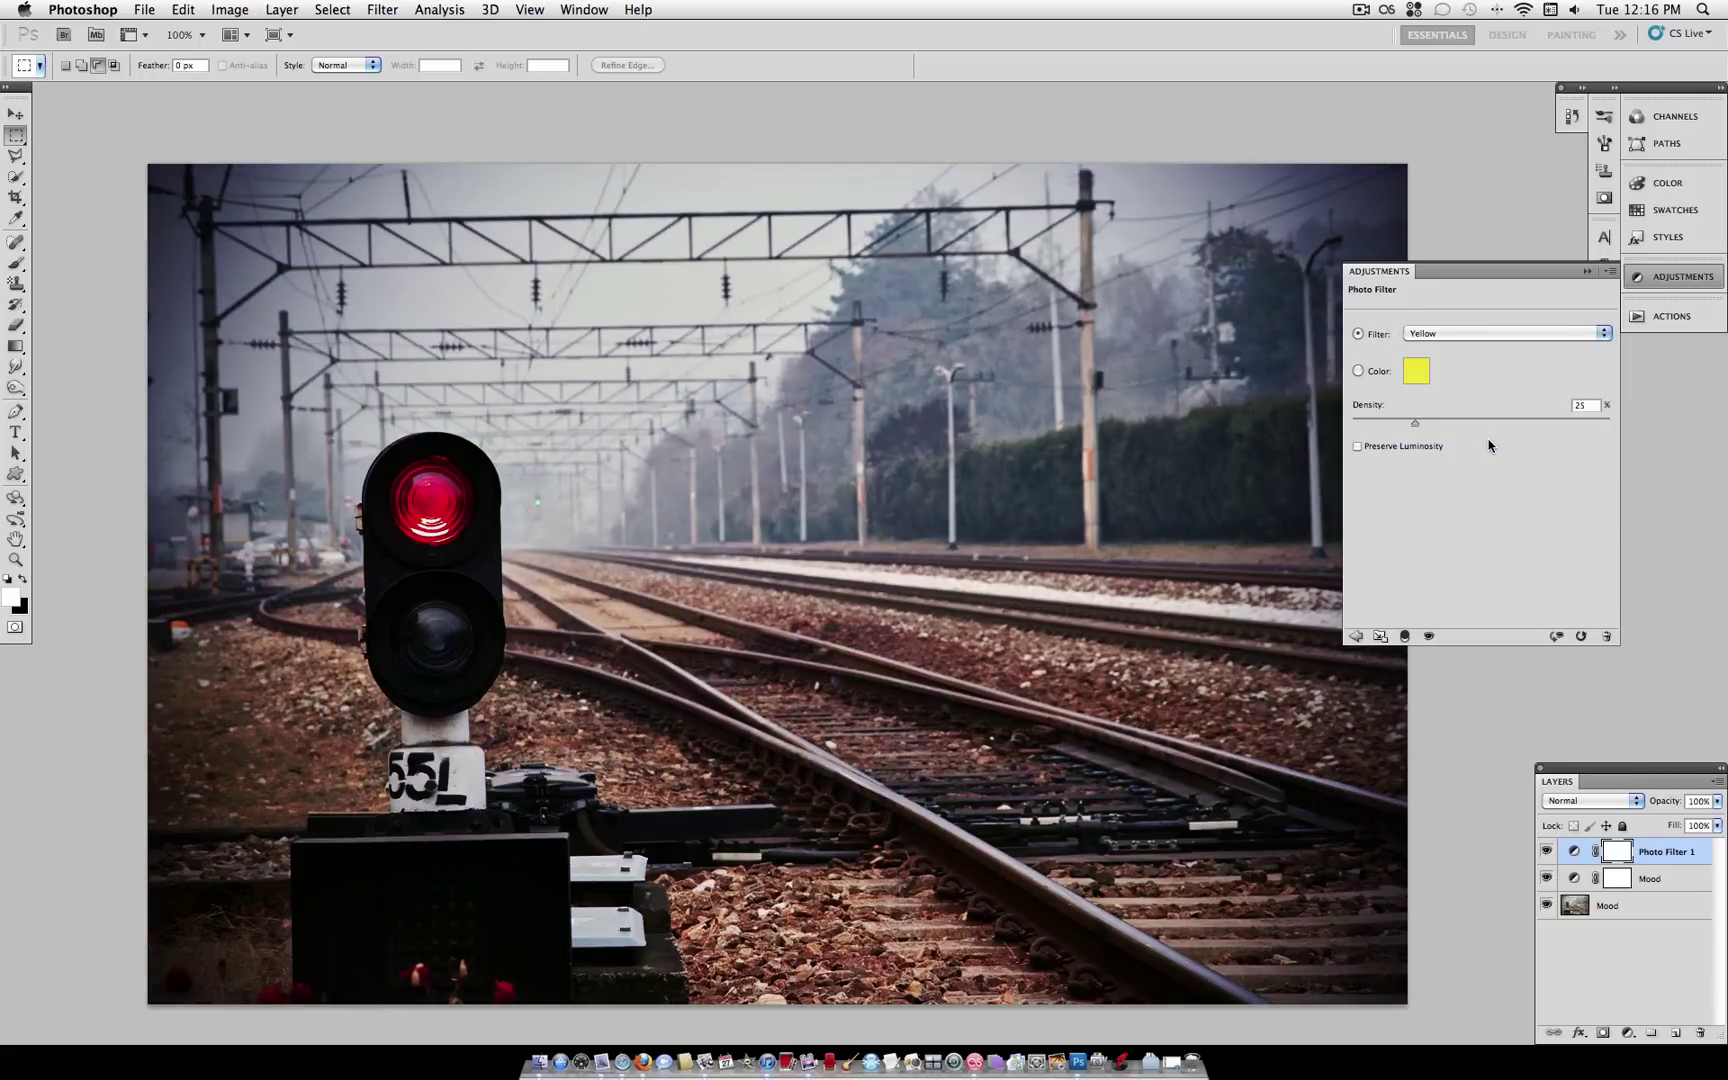
left_click_drag(1415, 423, 1457, 423)
left_click(1376, 448)
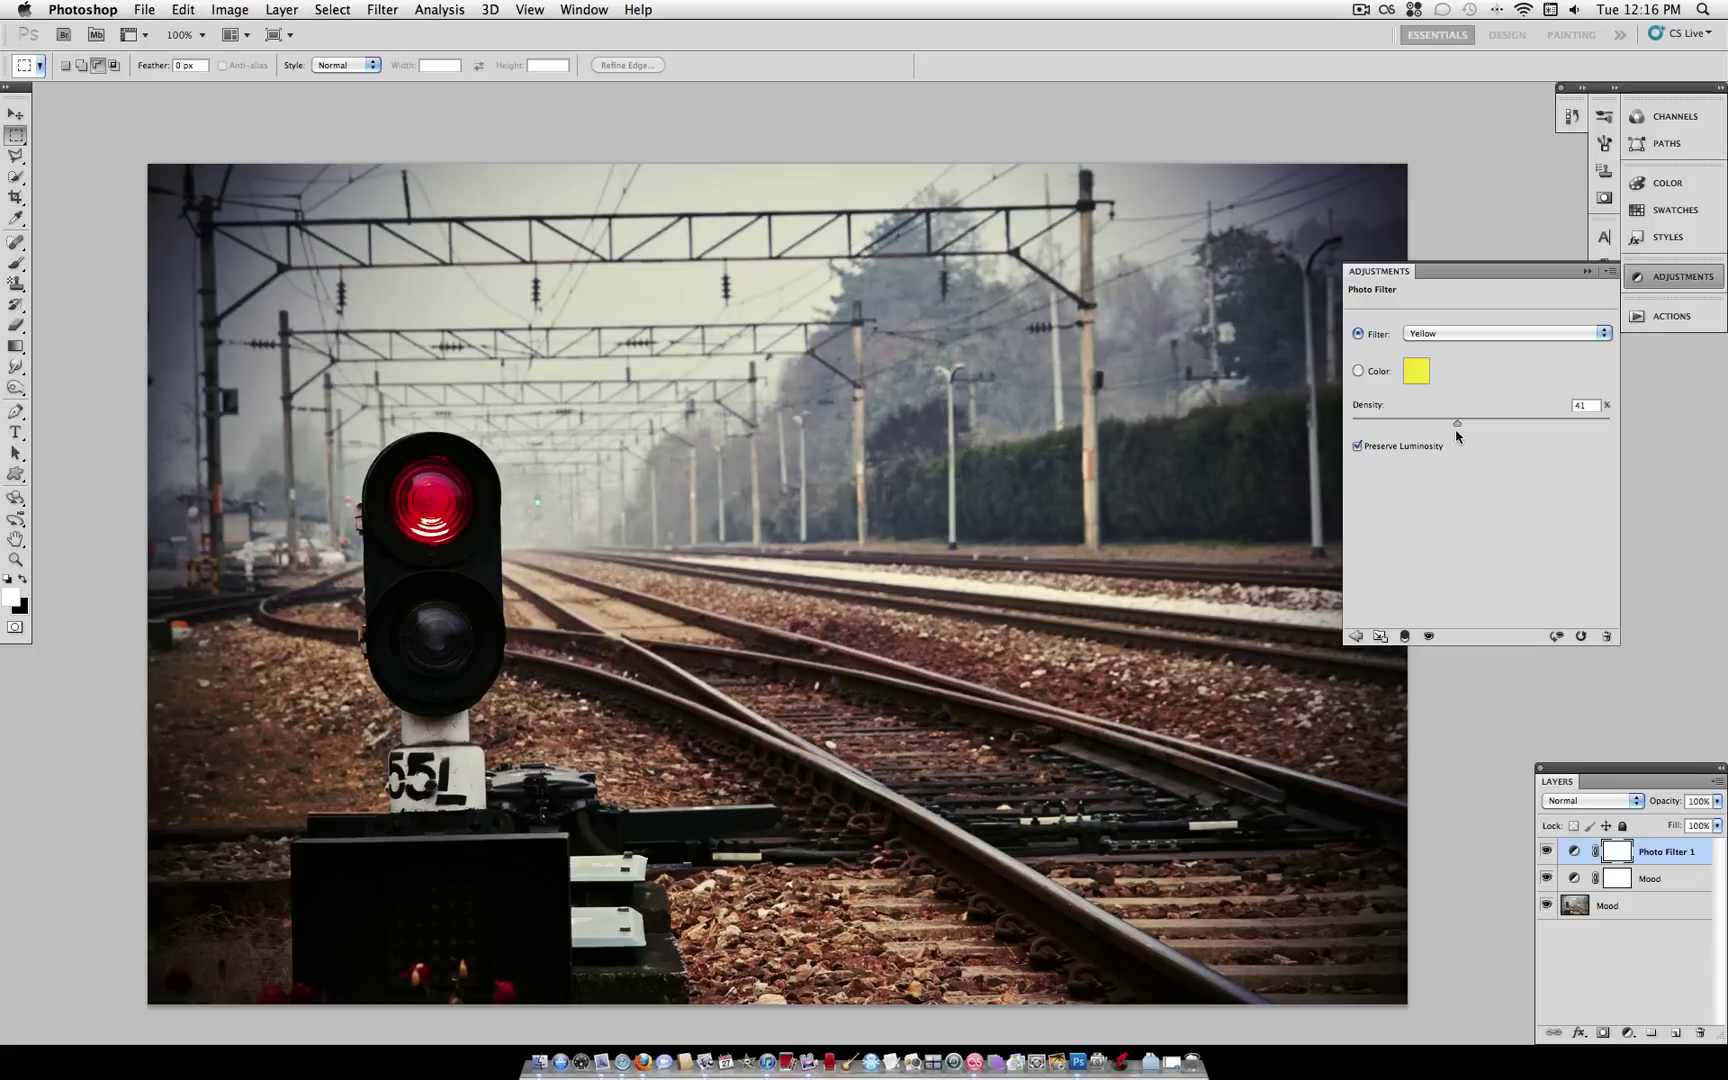
left_click_drag(1472, 427, 1467, 427)
Step: Compare the photo without adjustments, then try Soft Light on Photo Filter 1 before reverting to Normal
left_click(1683, 276)
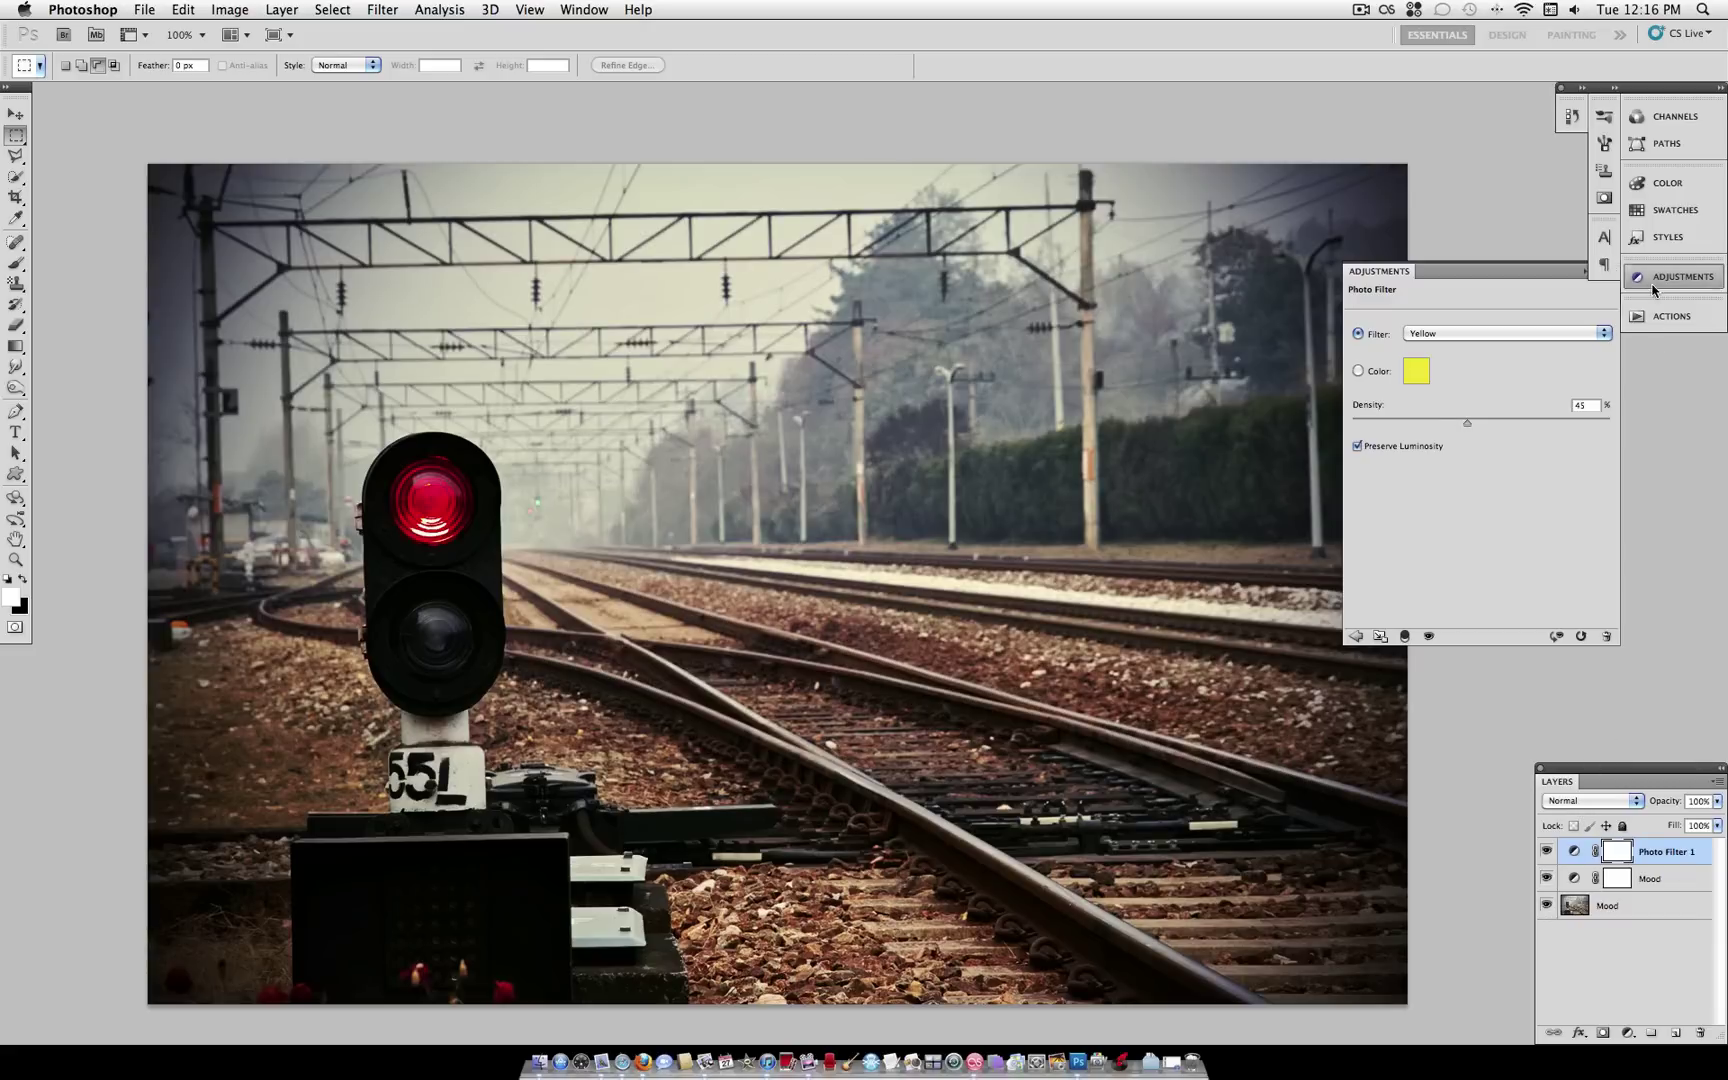
left_click(1545, 906, "alt")
left_click(1545, 906, "alt")
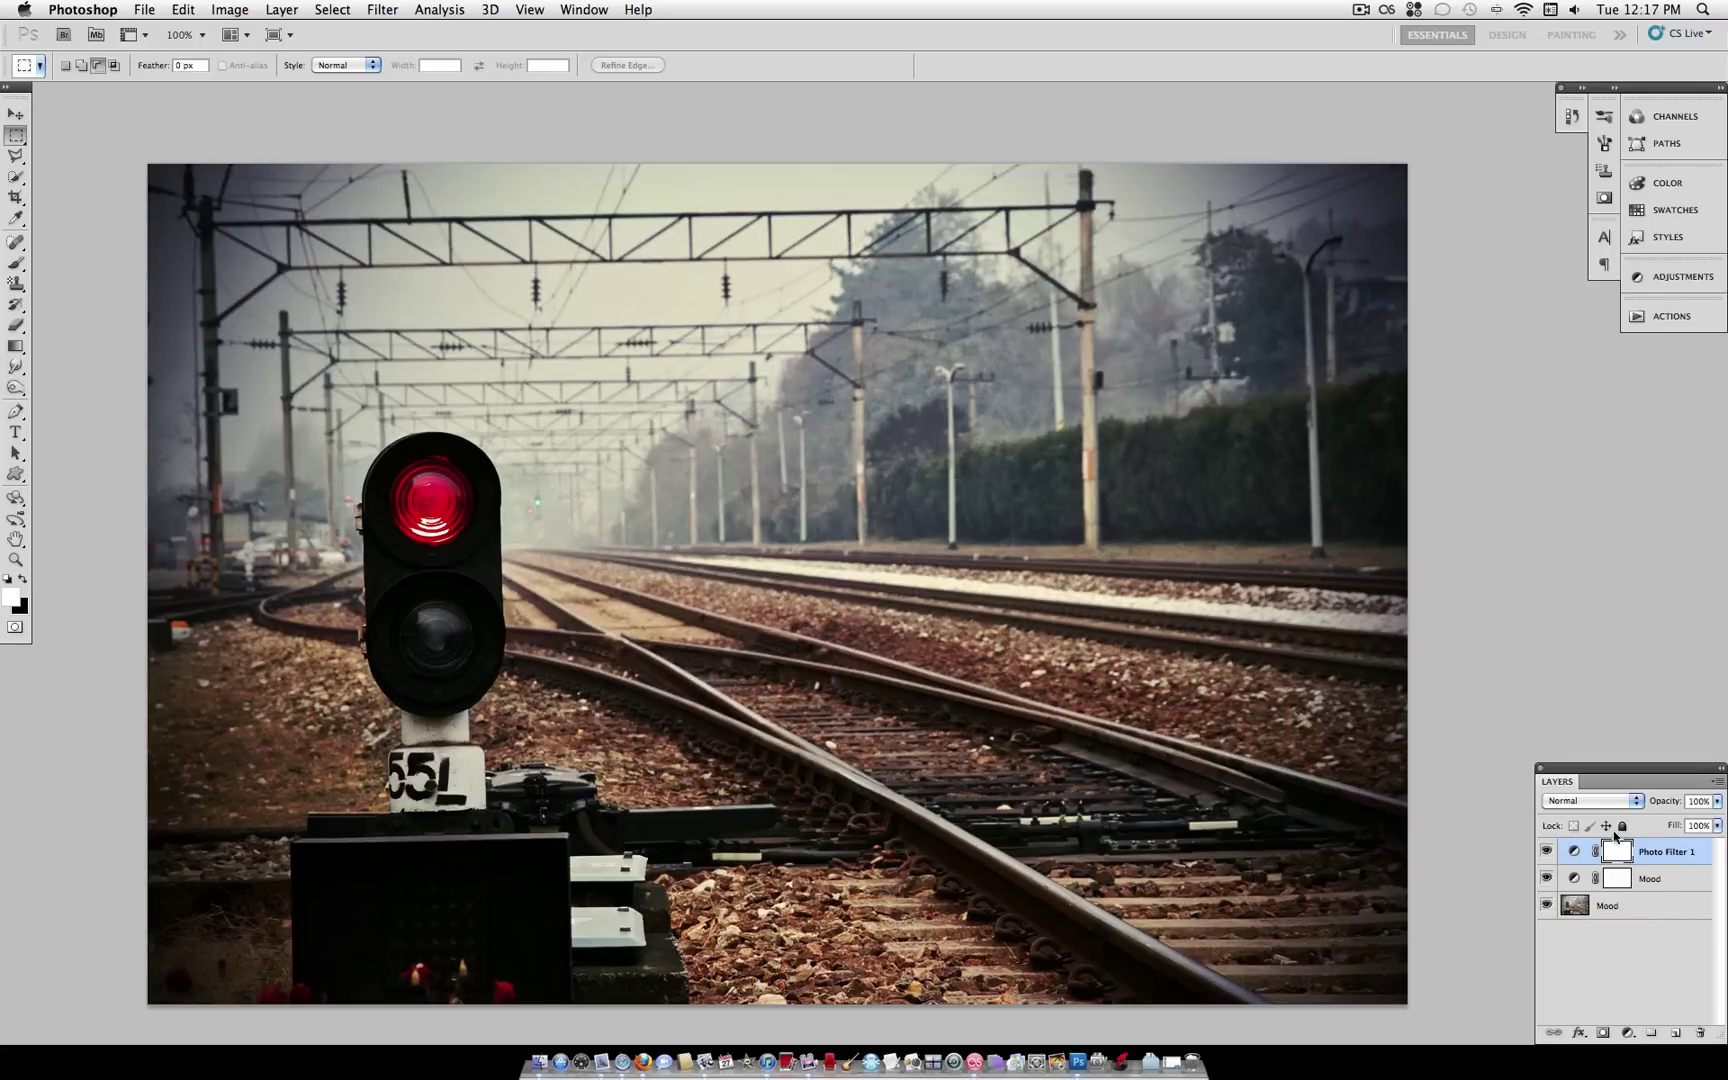
left_click(1599, 804)
left_click(1590, 985)
left_click(1580, 801)
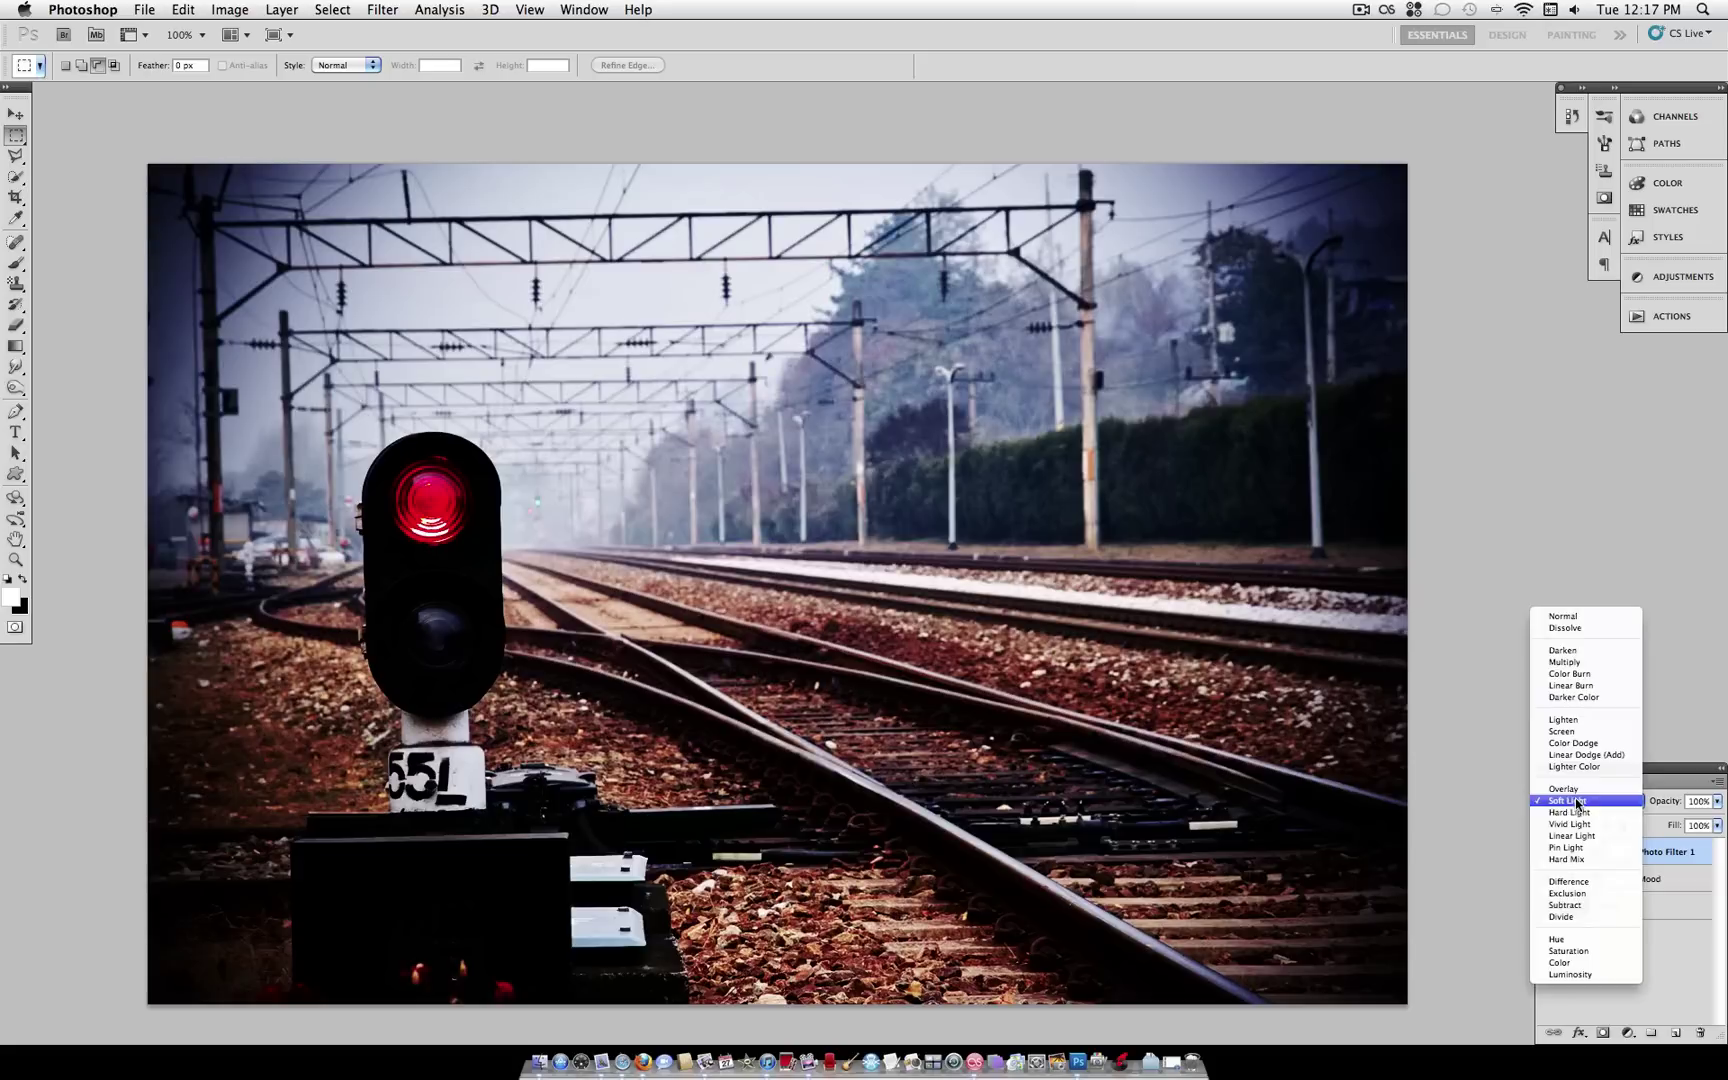
left_click(1566, 624)
Step: Try Overlay on Photo Filter 1, revert to Normal, and toggle the Mood layer's visibility to compare
left_click(1546, 878)
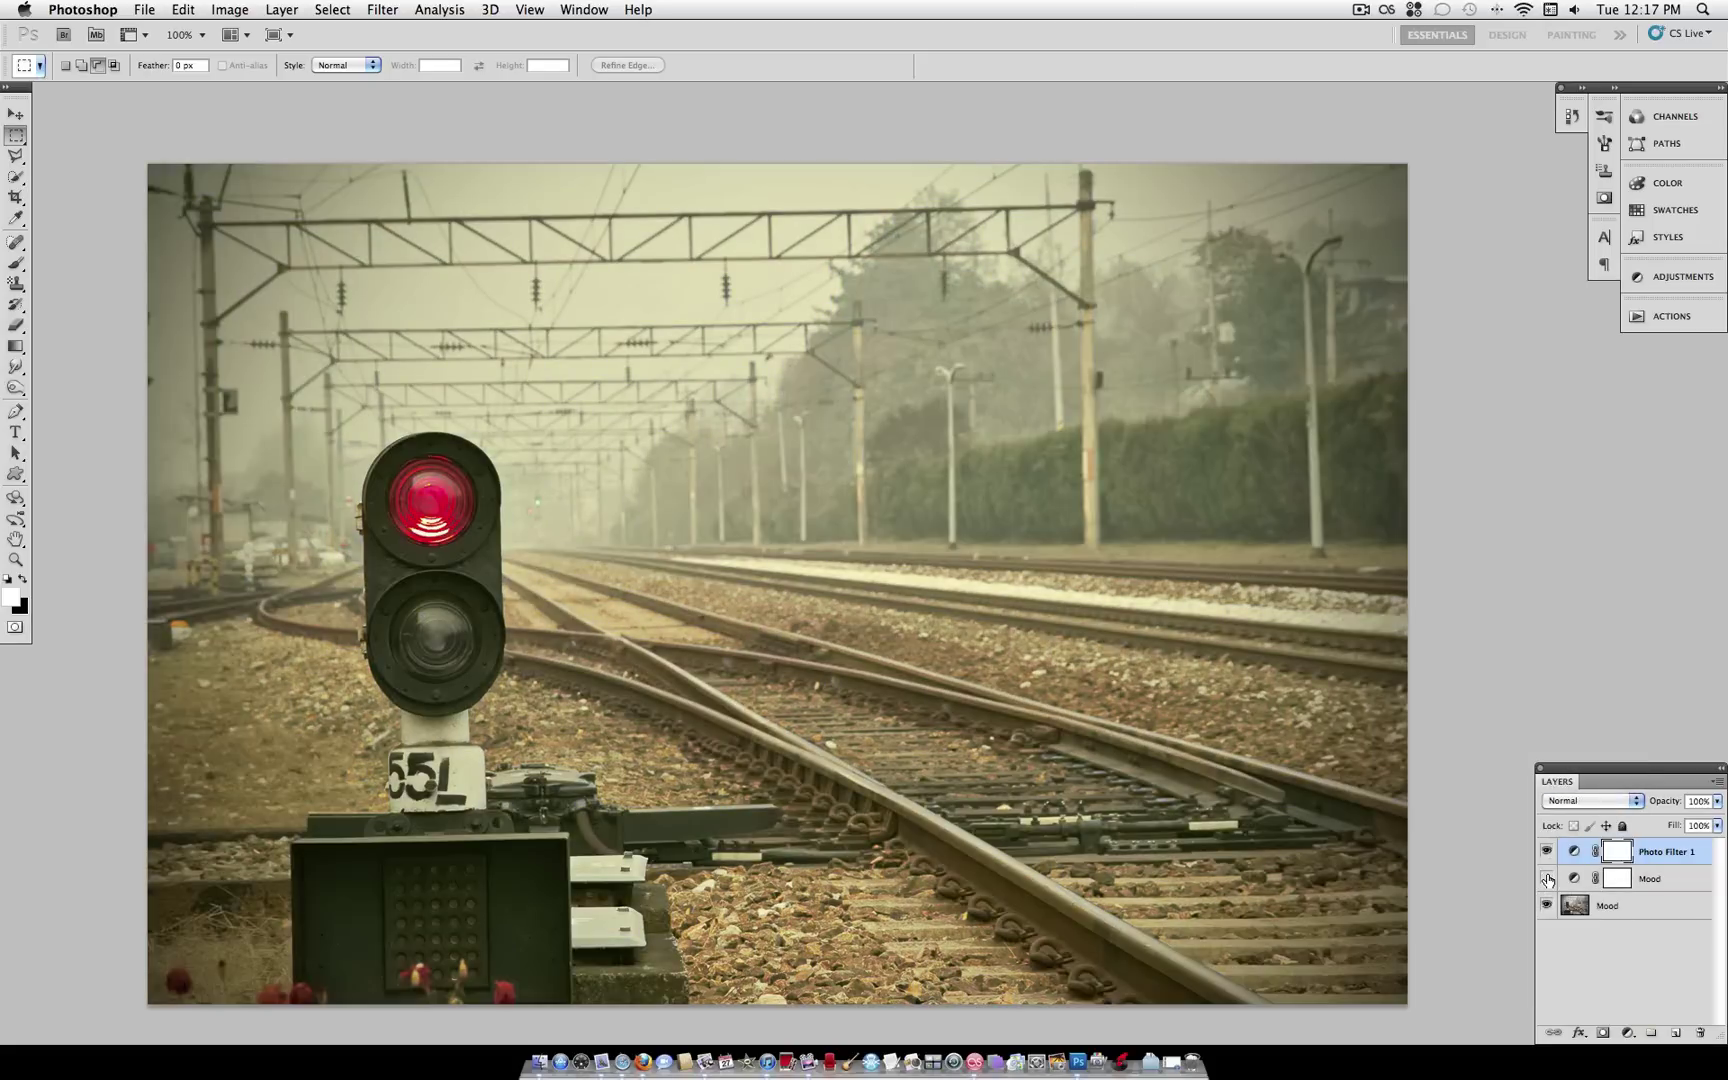
left_click(1578, 800)
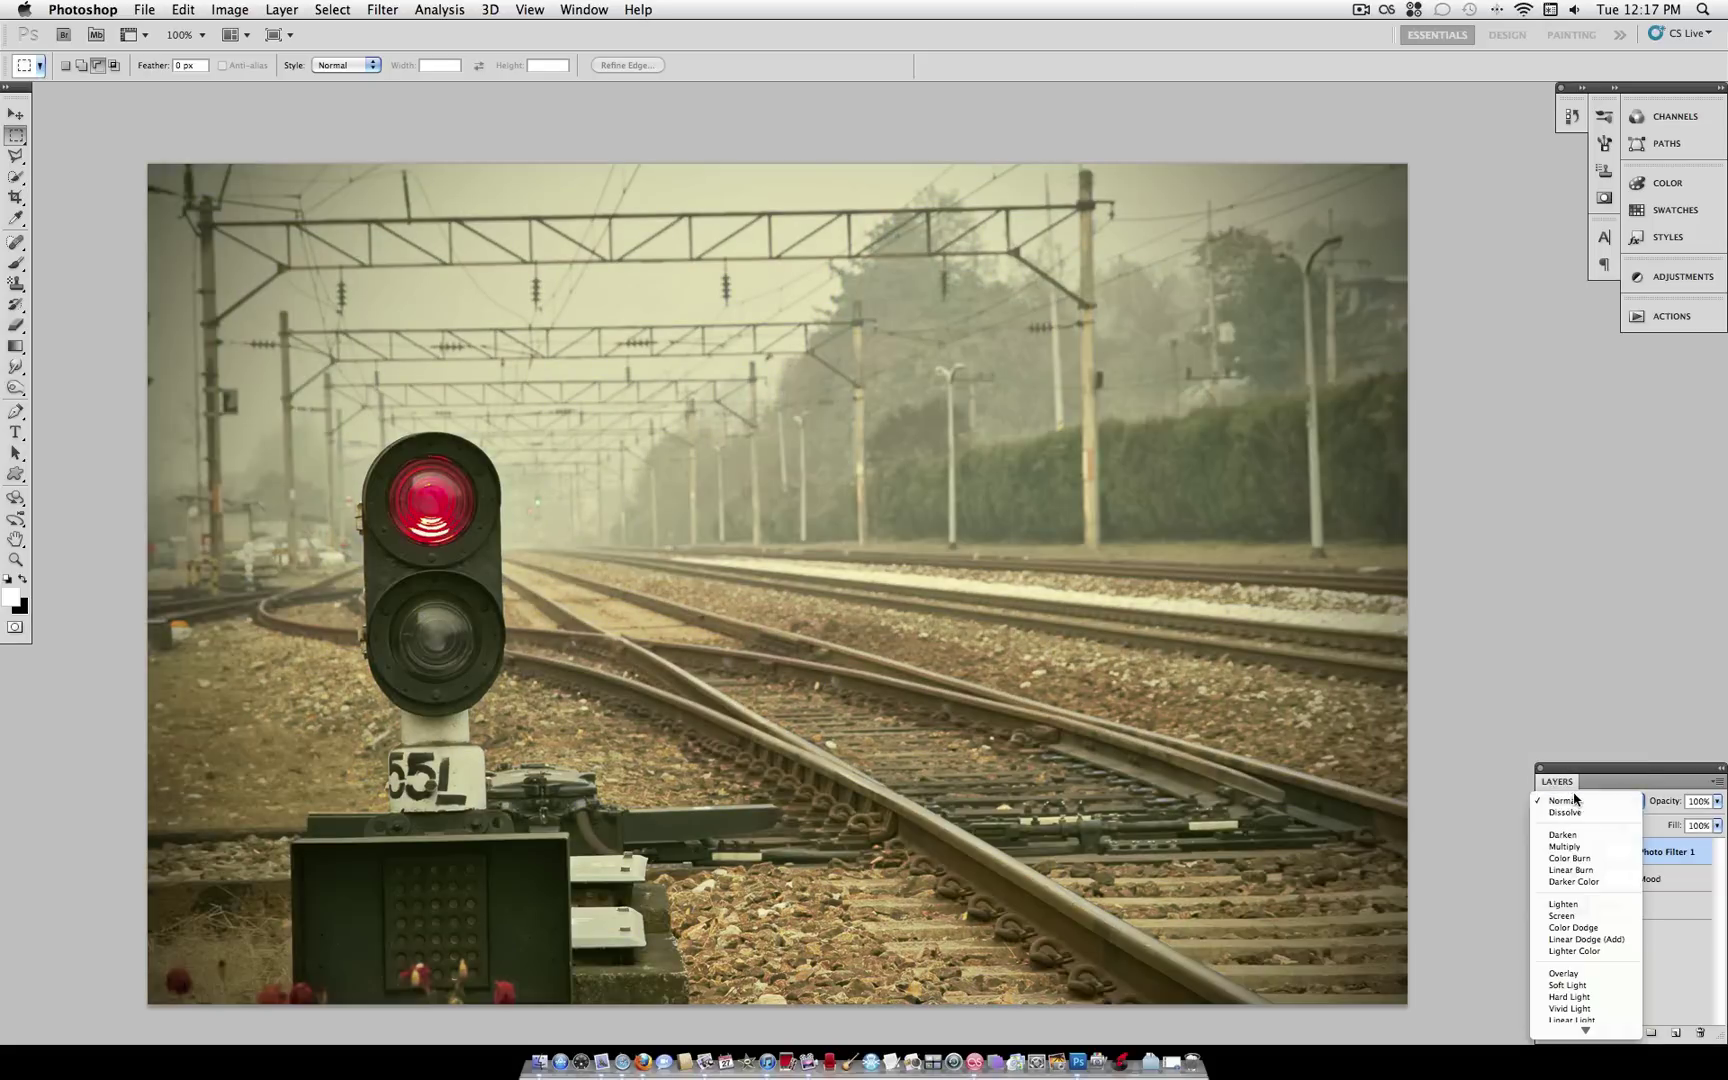
left_click(1576, 980)
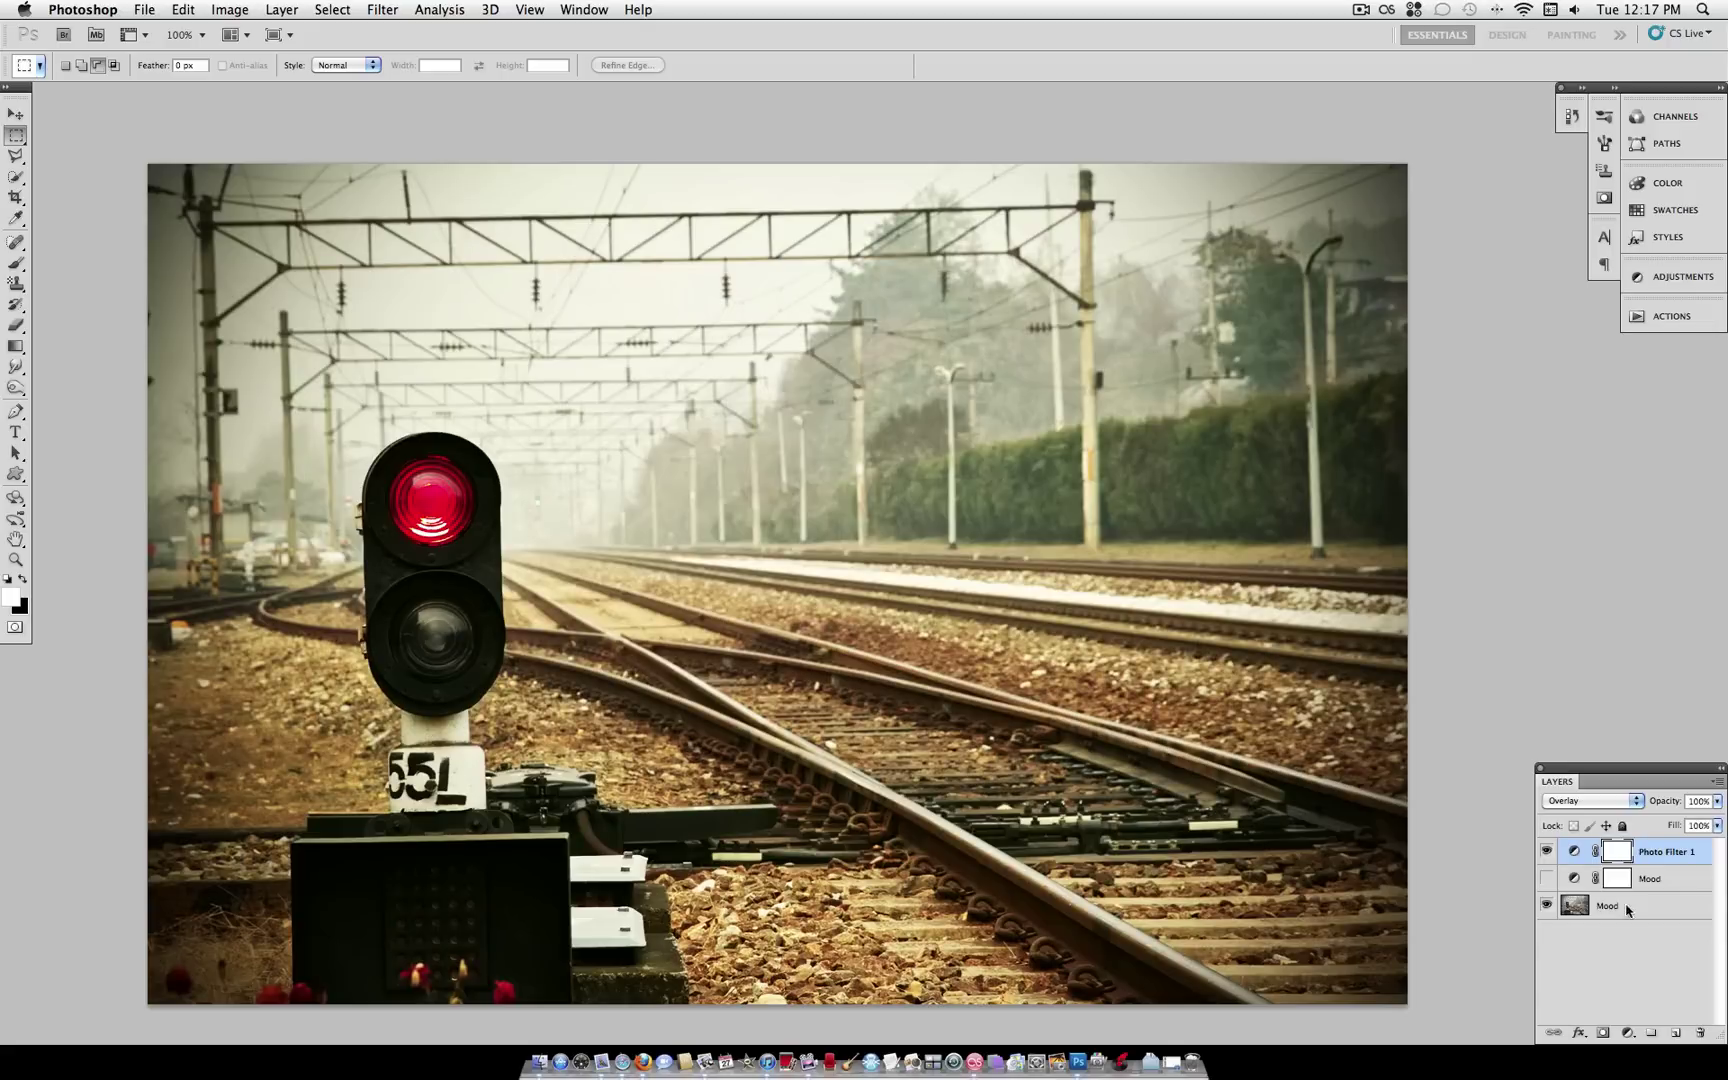
left_click(1566, 802)
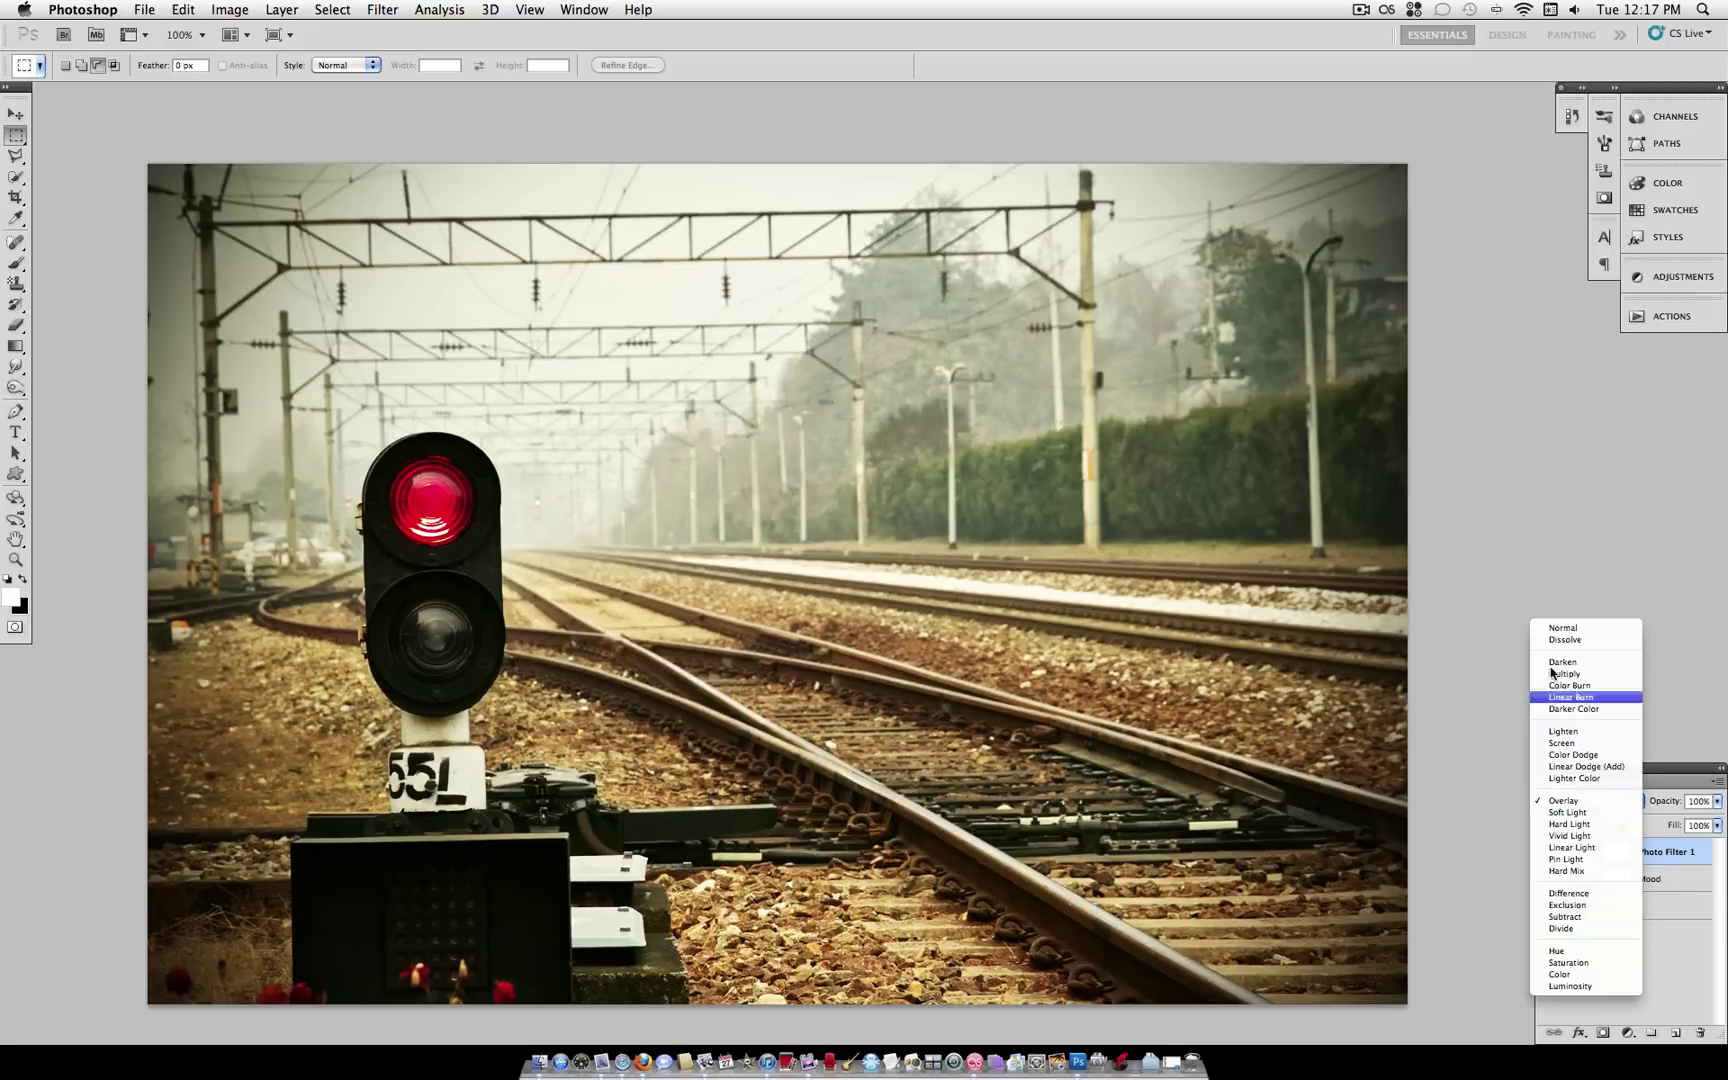
left_click(1563, 636)
left_click(1547, 878)
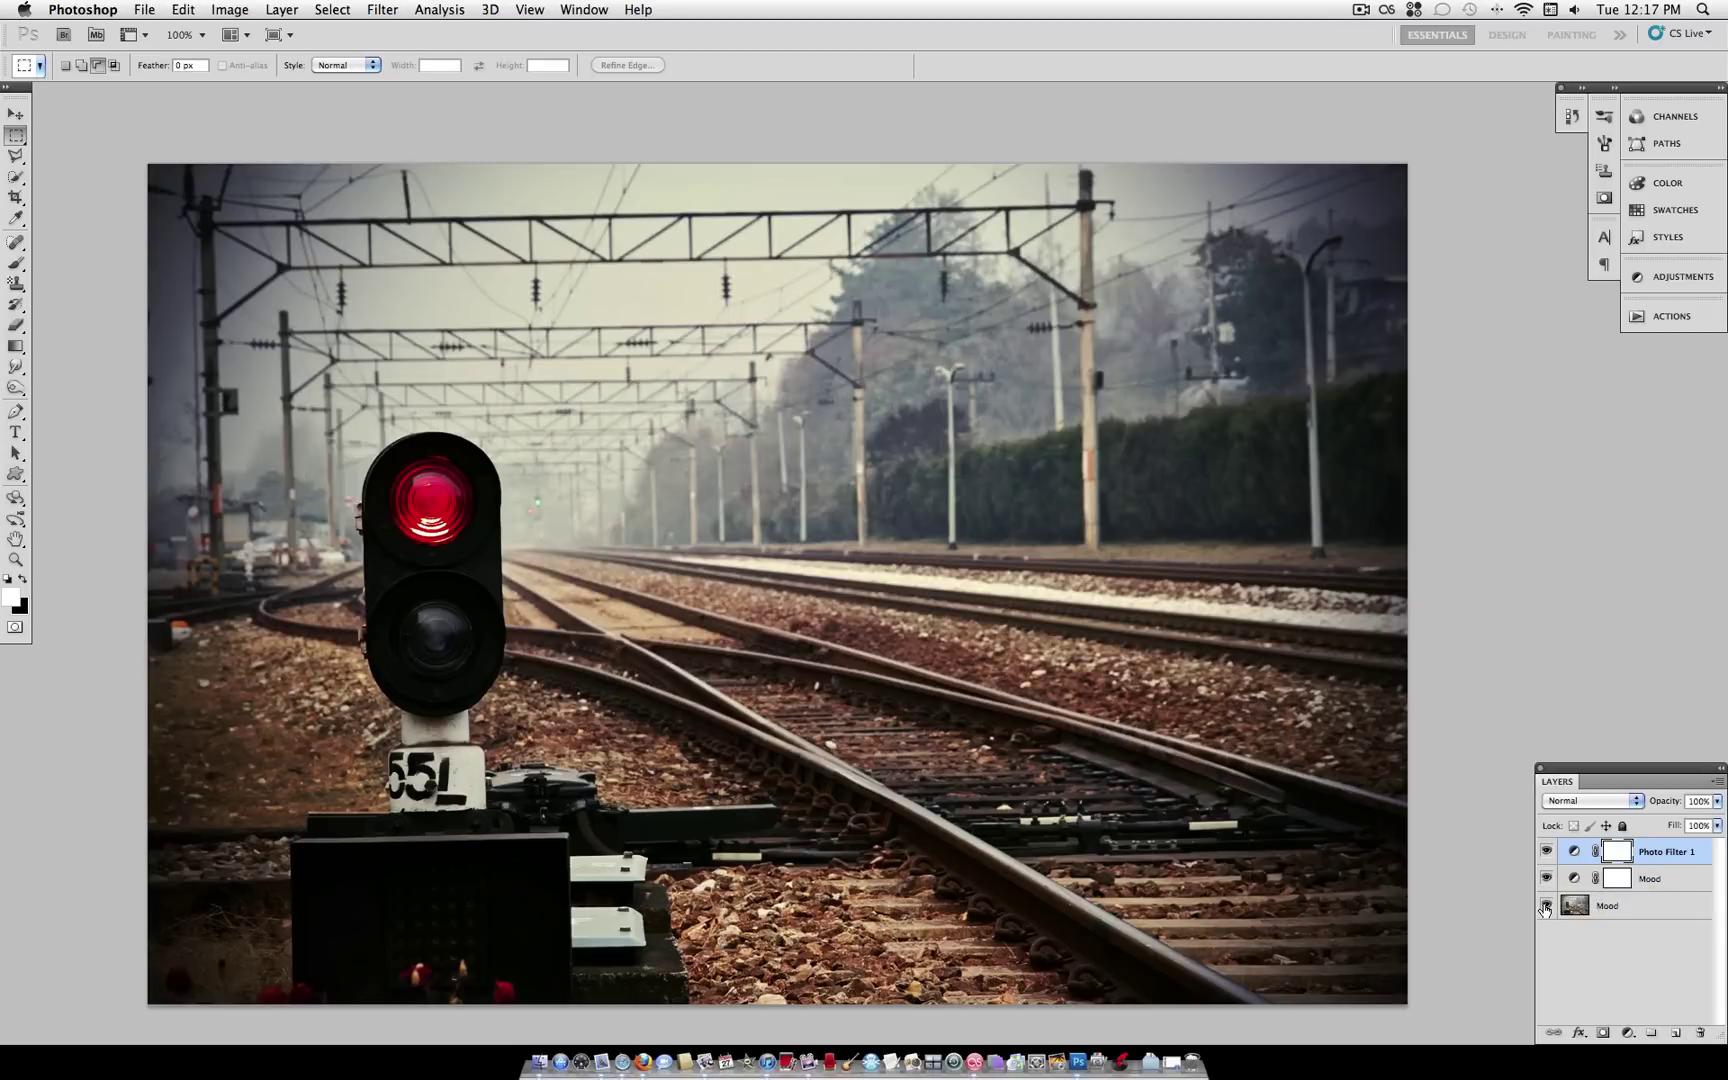
left_click(1545, 906)
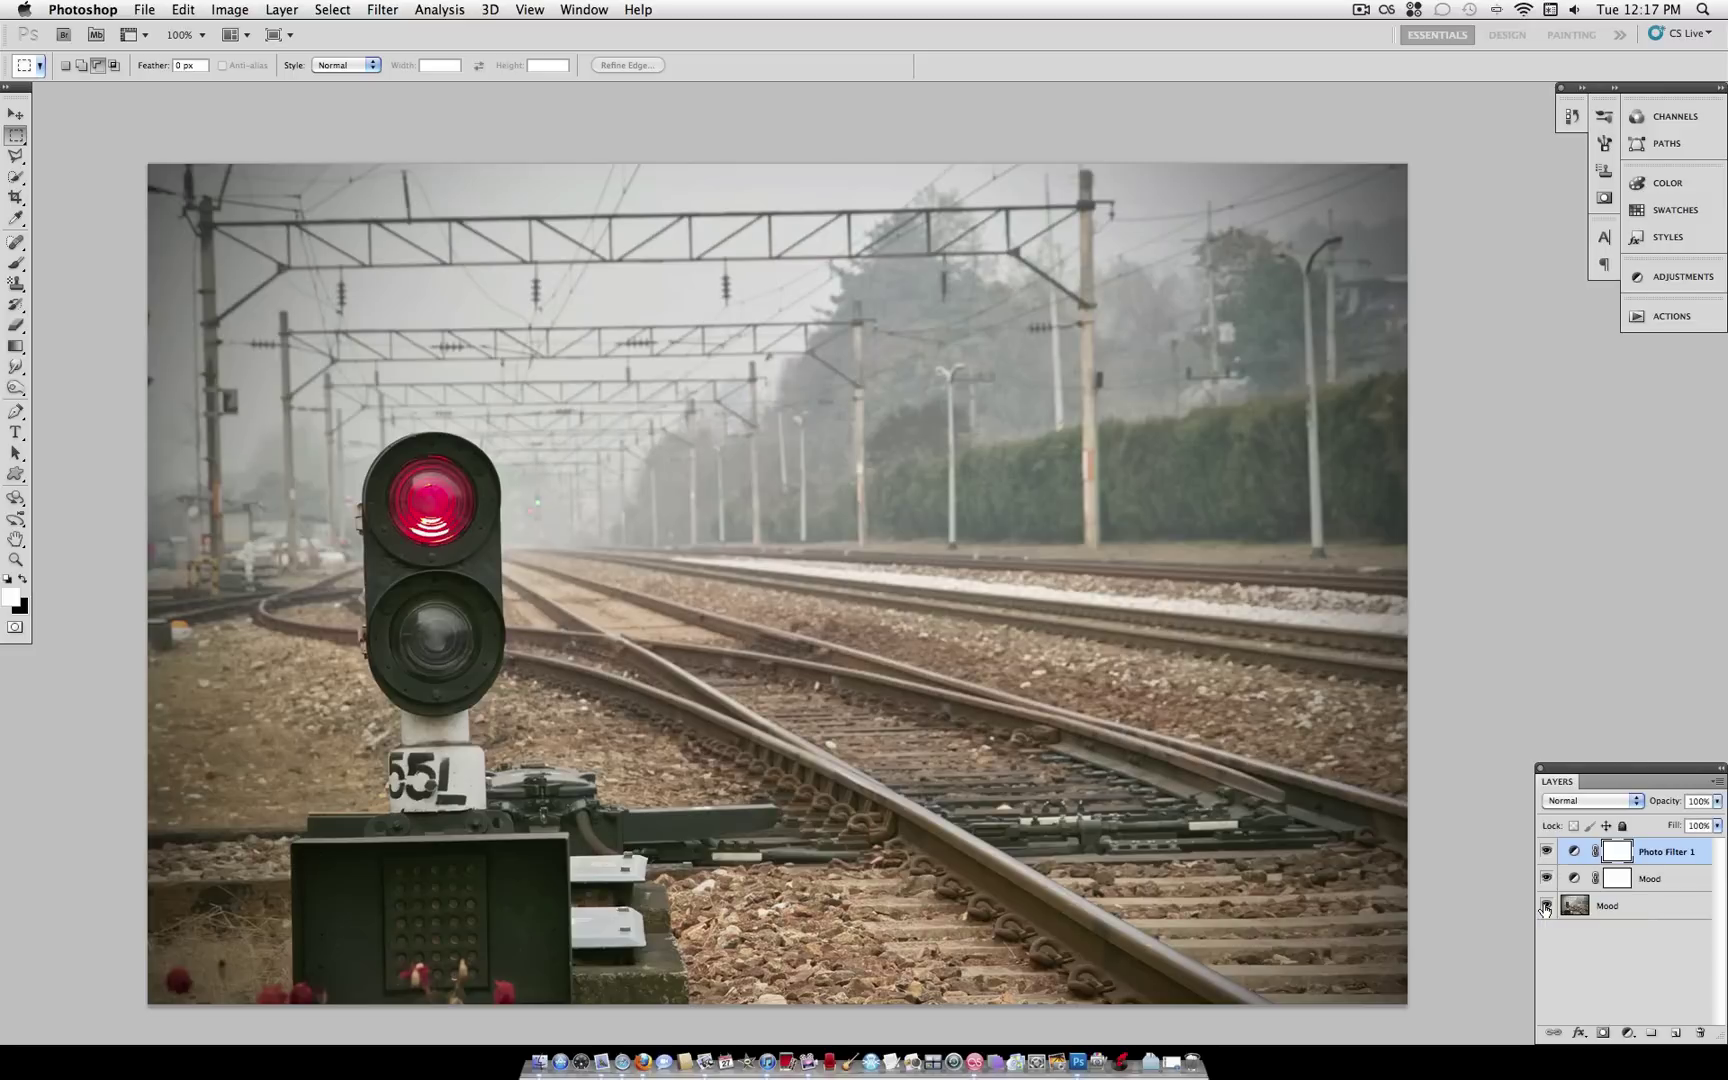
left_click(1545, 906)
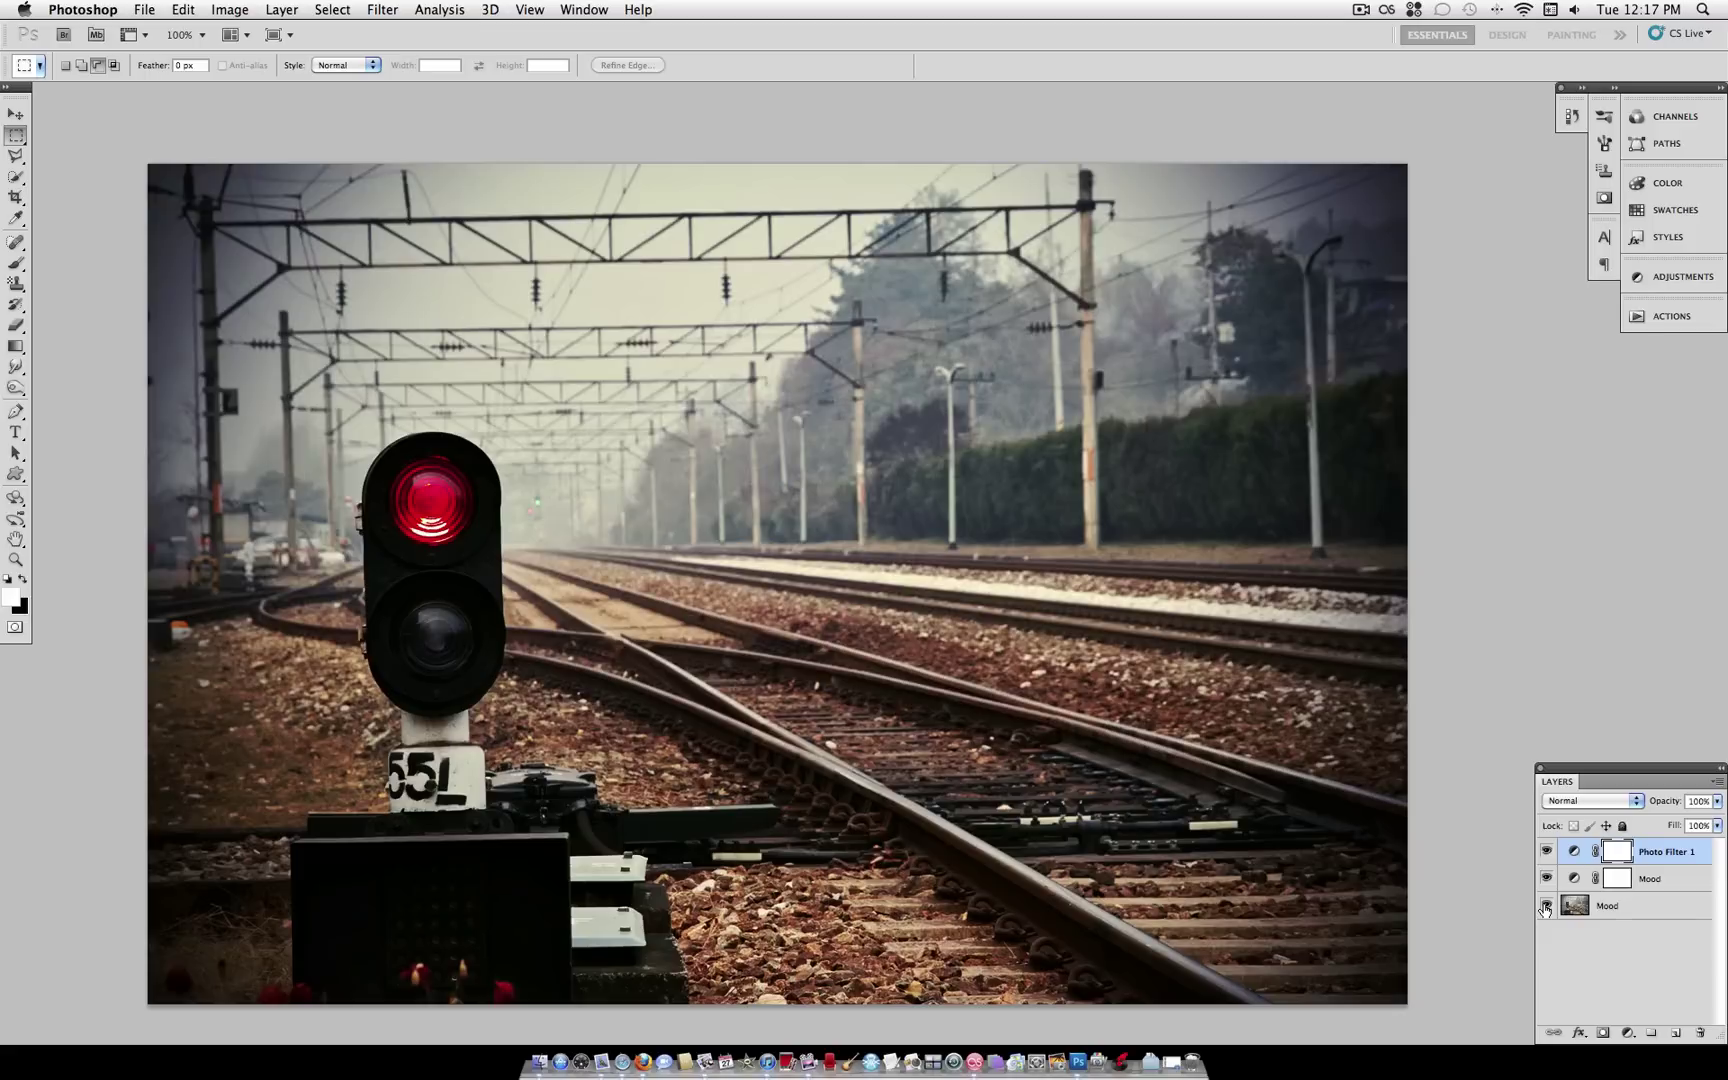